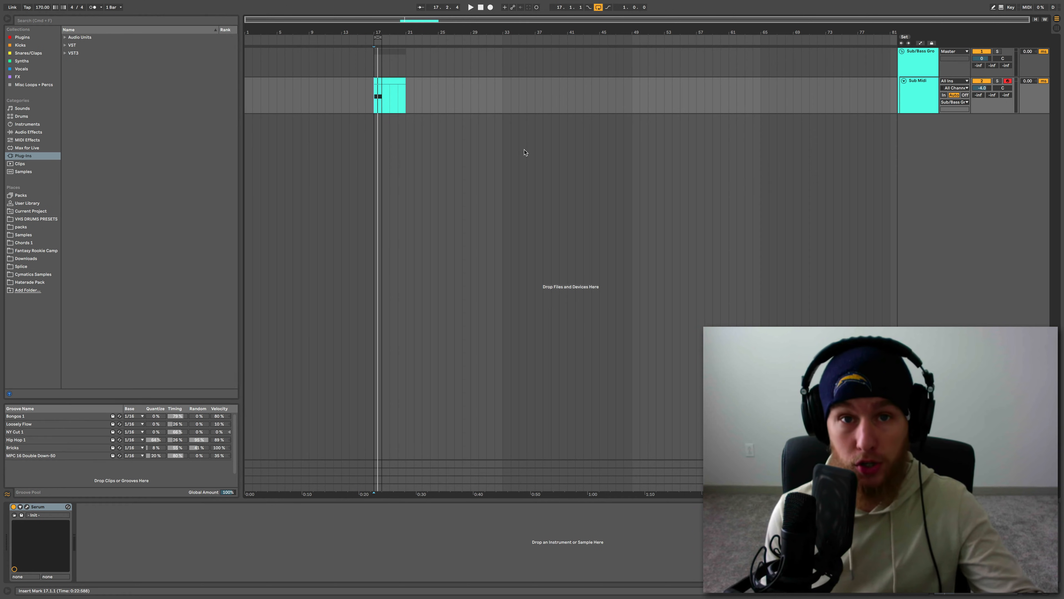
# Open Serum on the Sub Midi track and load the Analog wavetable Basic Shapes into oscillator A.
pyautogui.click(277, 280)
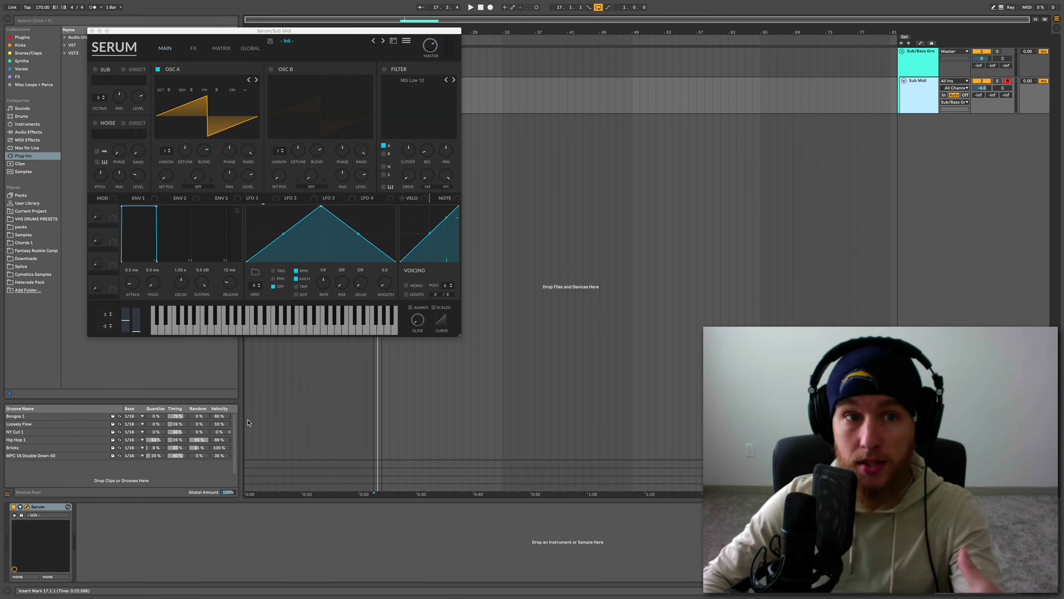
pyautogui.moveTo(192, 33); pyautogui.dragTo(527, 111)
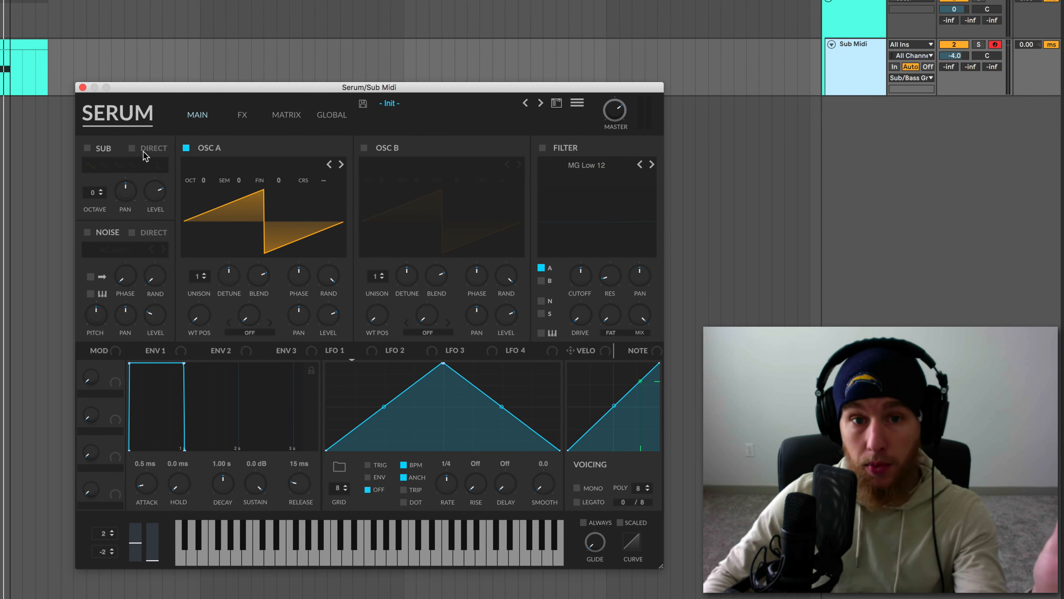
pyautogui.click(238, 168)
pyautogui.moveTo(286, 179)
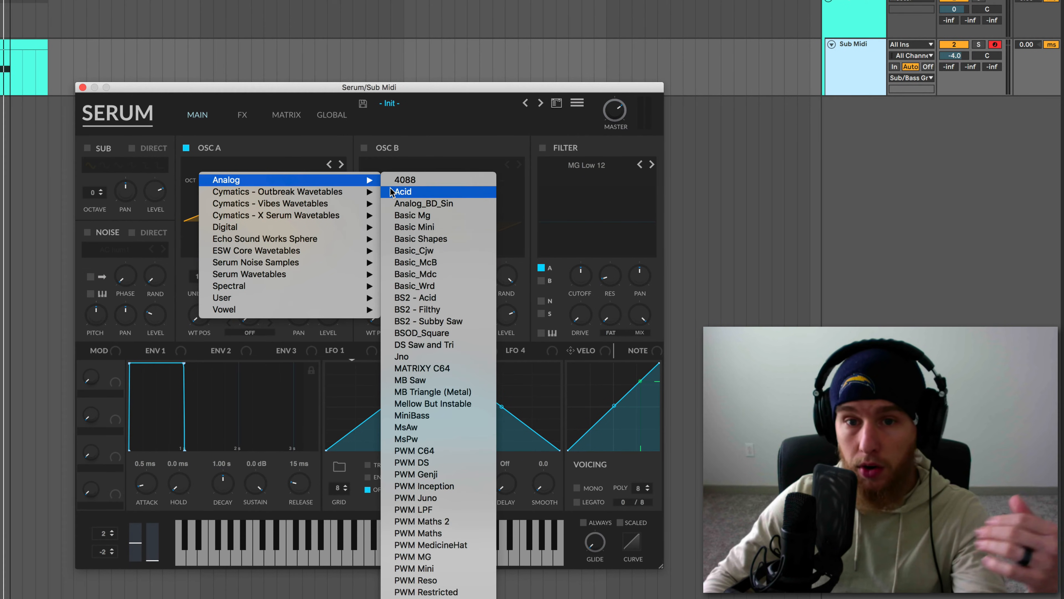
pyautogui.click(420, 239)
# Sweep oscillator A's wavetable position up to the saw shape and back down to the sine wave.
pyautogui.moveTo(204, 316)
pyautogui.mouseDown()
pyautogui.moveTo(211, 256)
pyautogui.moveTo(202, 332)
pyautogui.mouseUp()
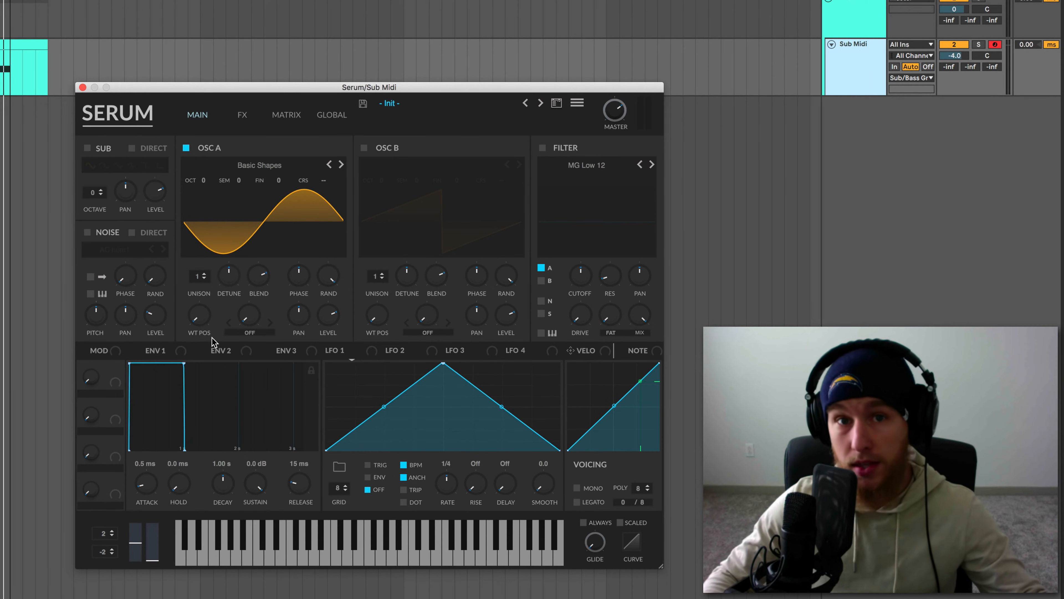
pyautogui.moveTo(201, 317); pyautogui.dragTo(197, 296)
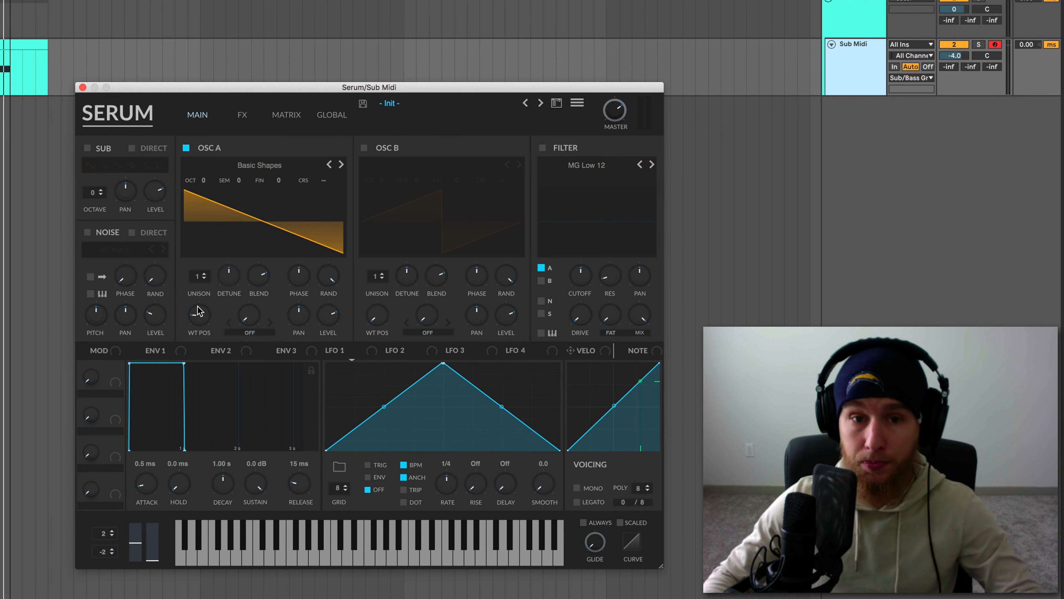
pyautogui.moveTo(201, 311); pyautogui.dragTo(218, 361)
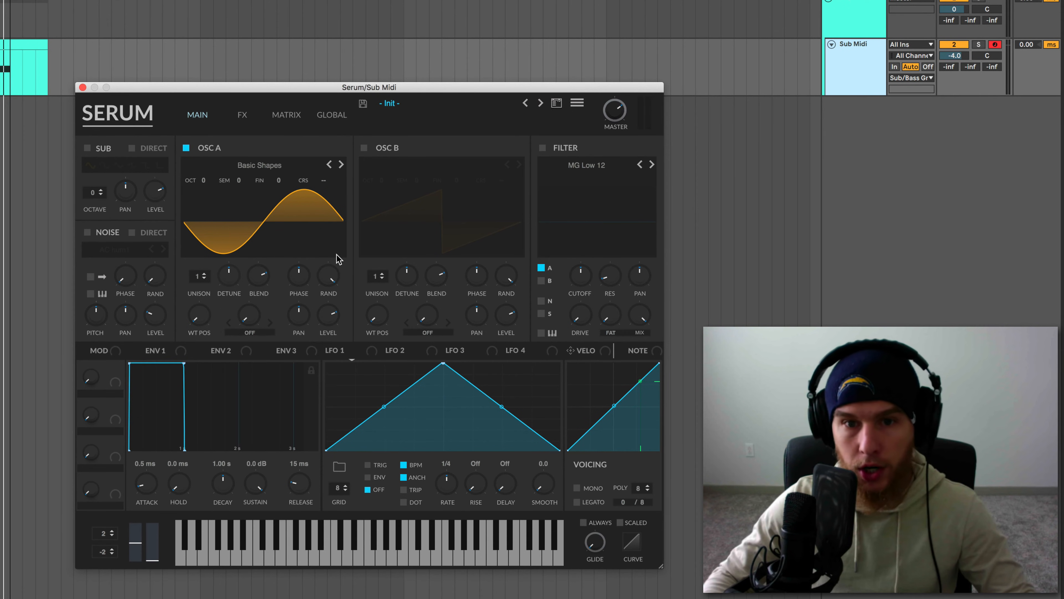
# Turn oscillator A's random phase all the way down and open the Sub Midi clip for viewing.
pyautogui.moveTo(330, 275); pyautogui.dragTo(331, 449)
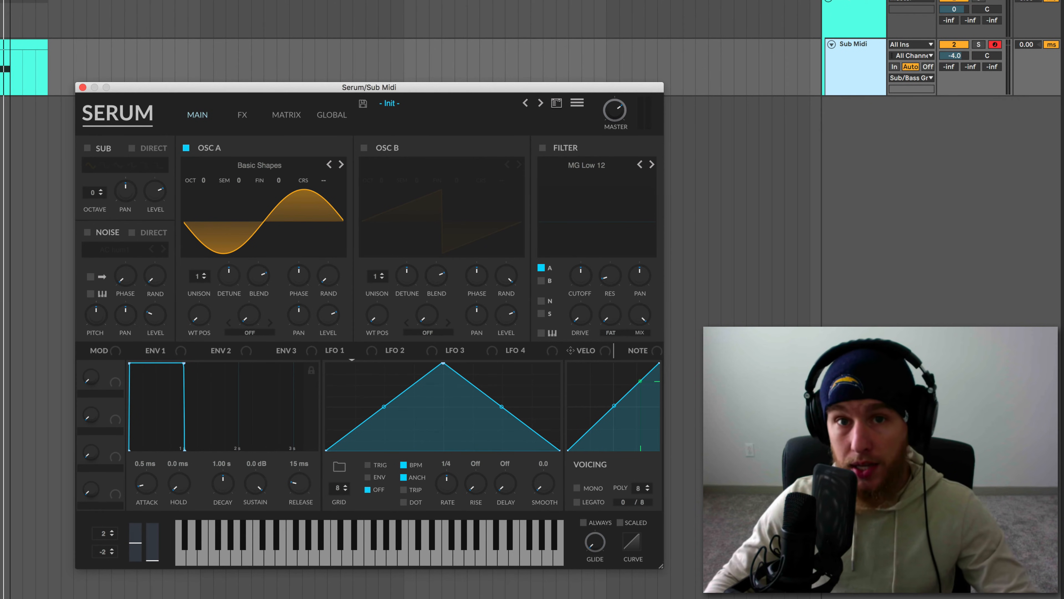
pyautogui.doubleClick(3, 45)
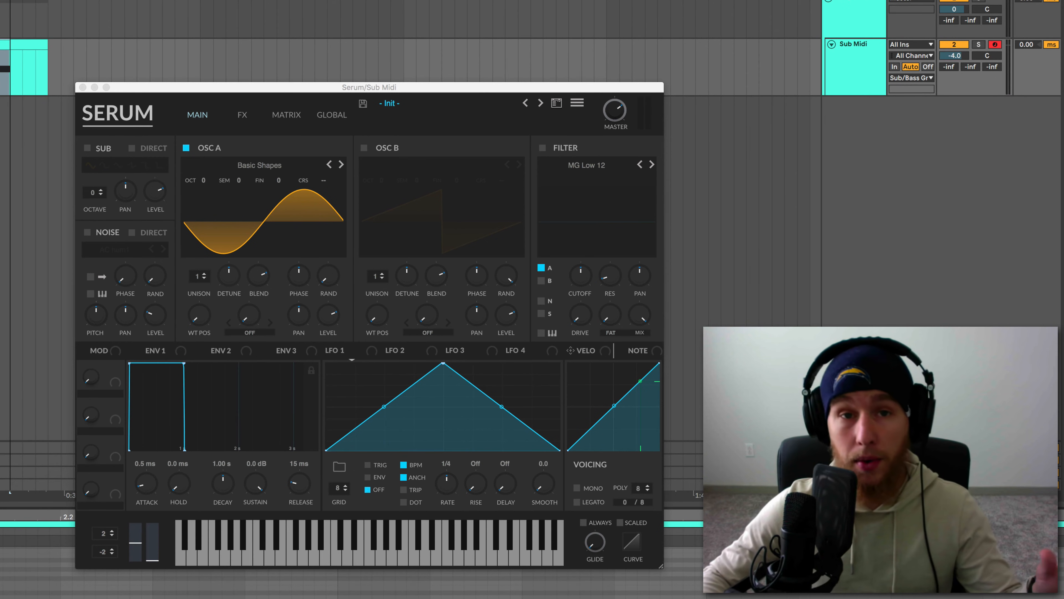
pyautogui.moveTo(96, 87); pyautogui.dragTo(105, 83)
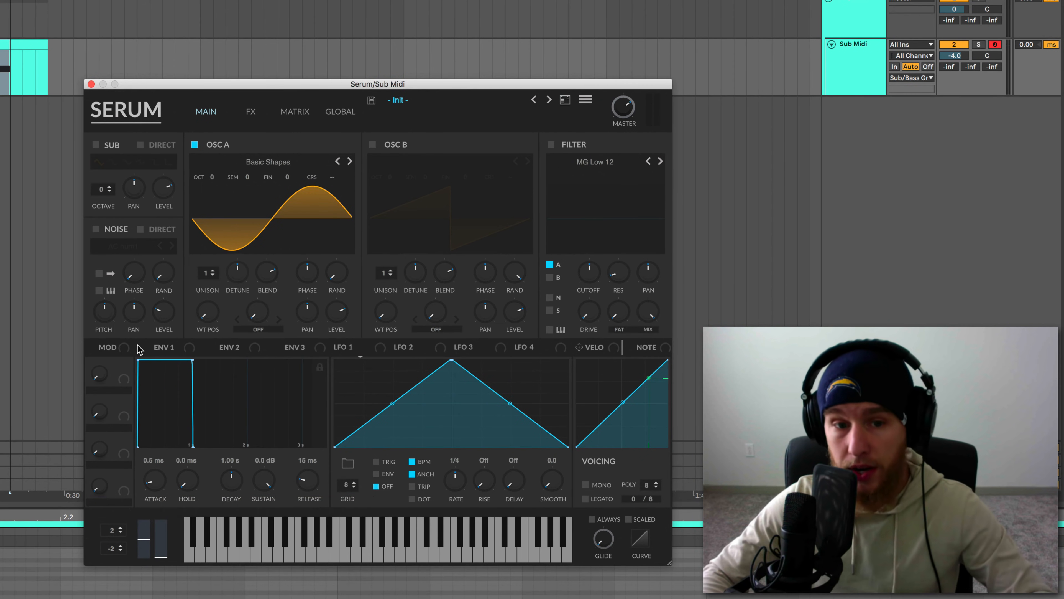
# Raise Envelope 1's attack to 399 ms and oscillator A's wavetable position to the saw shape while auditioning the sub.
pyautogui.moveTo(154, 477); pyautogui.dragTo(149, 440)
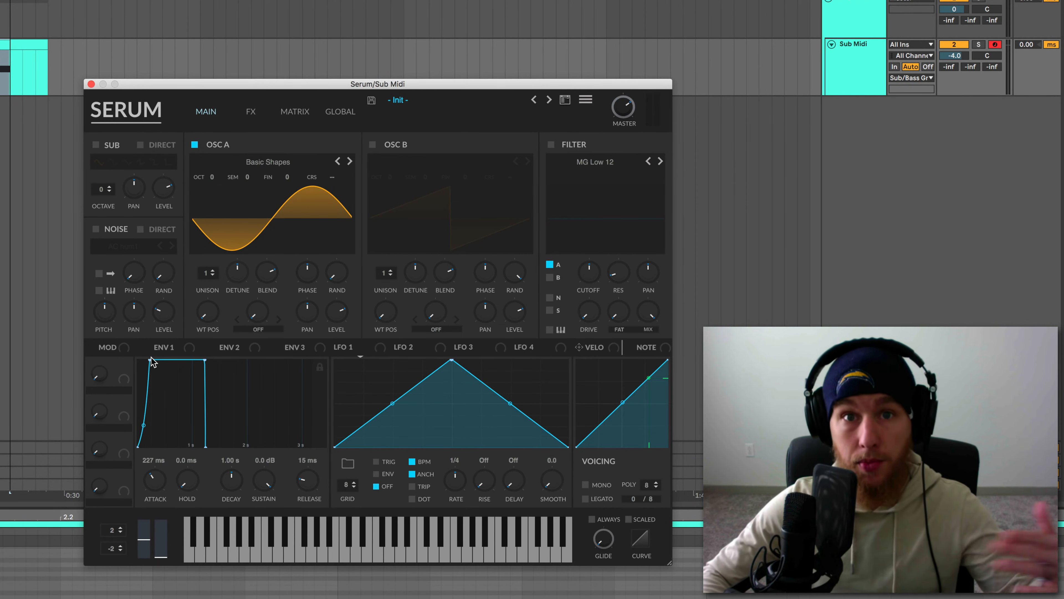
pyautogui.moveTo(152, 492); pyautogui.dragTo(153, 487)
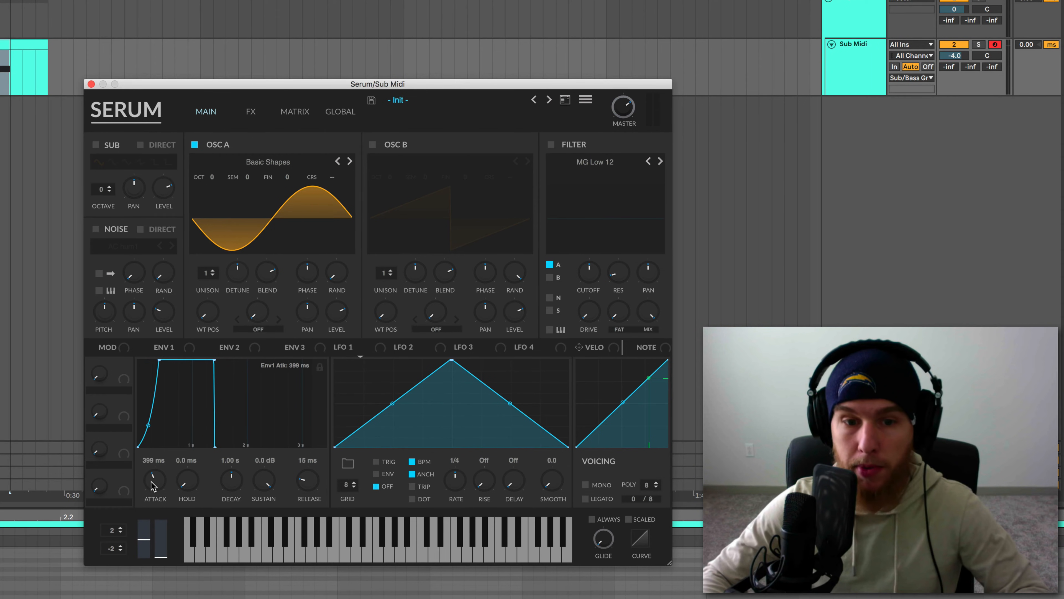
pyautogui.press('space')
pyautogui.press('space')
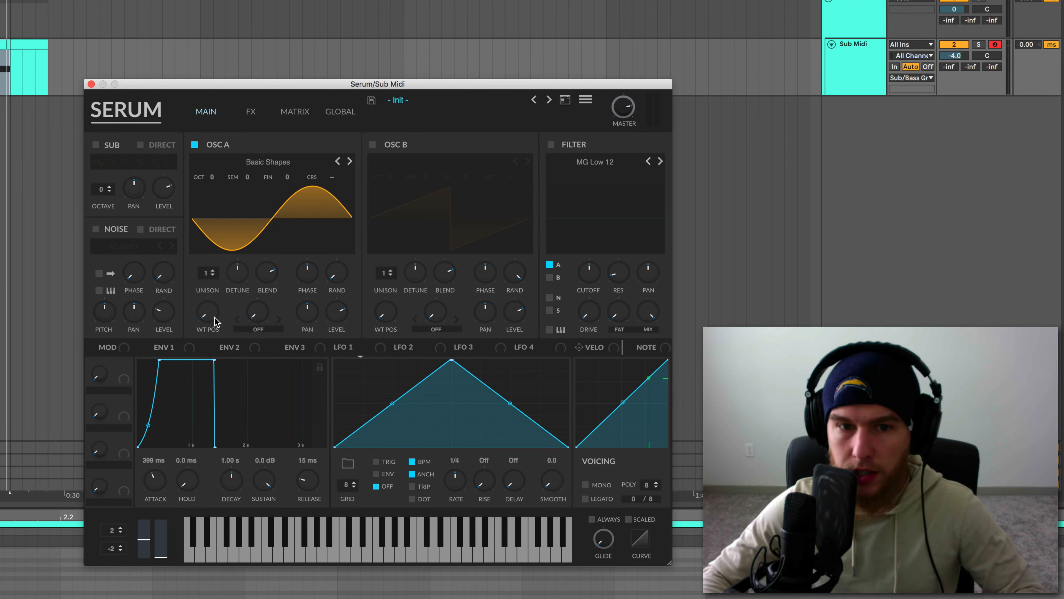
pyautogui.moveTo(216, 322); pyautogui.dragTo(217, 289)
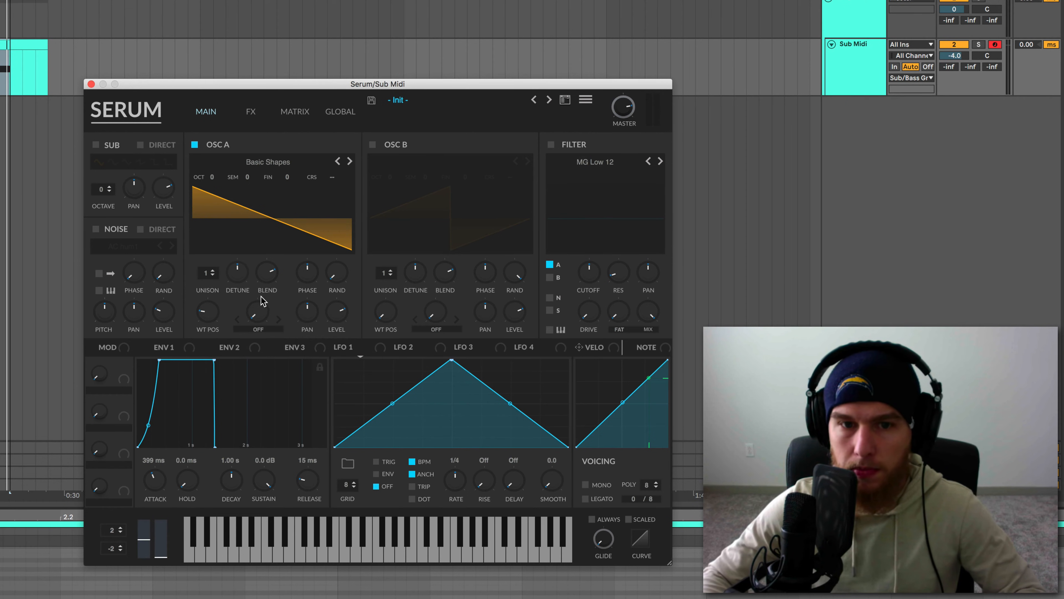
pyautogui.press('space')
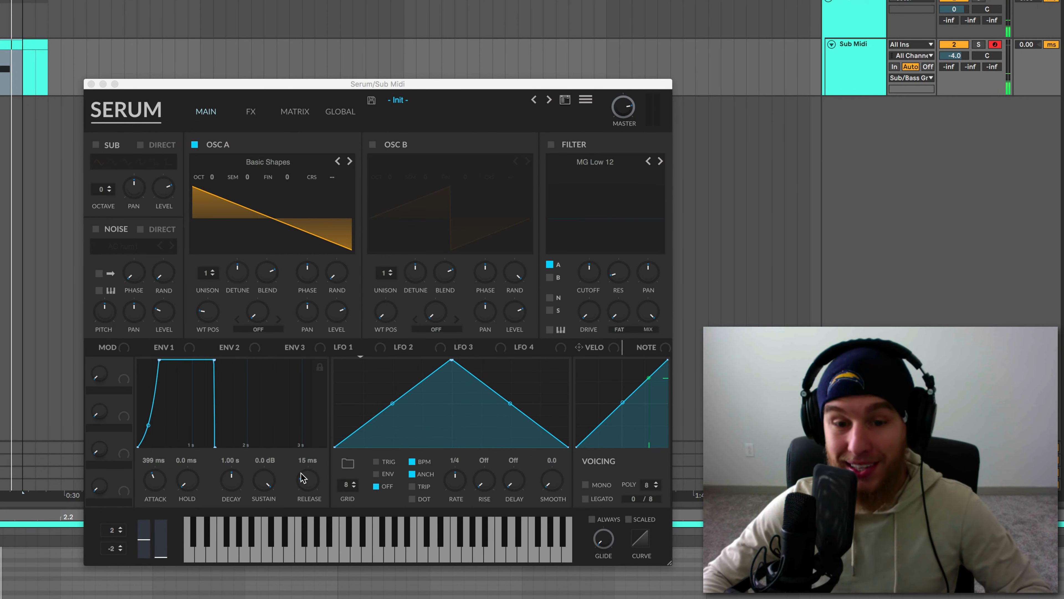
# Set Envelope 1's release to 482 ms and its attack to 0.0 ms.
pyautogui.moveTo(303, 478); pyautogui.dragTo(305, 442)
pyautogui.moveTo(311, 483); pyautogui.dragTo(311, 481)
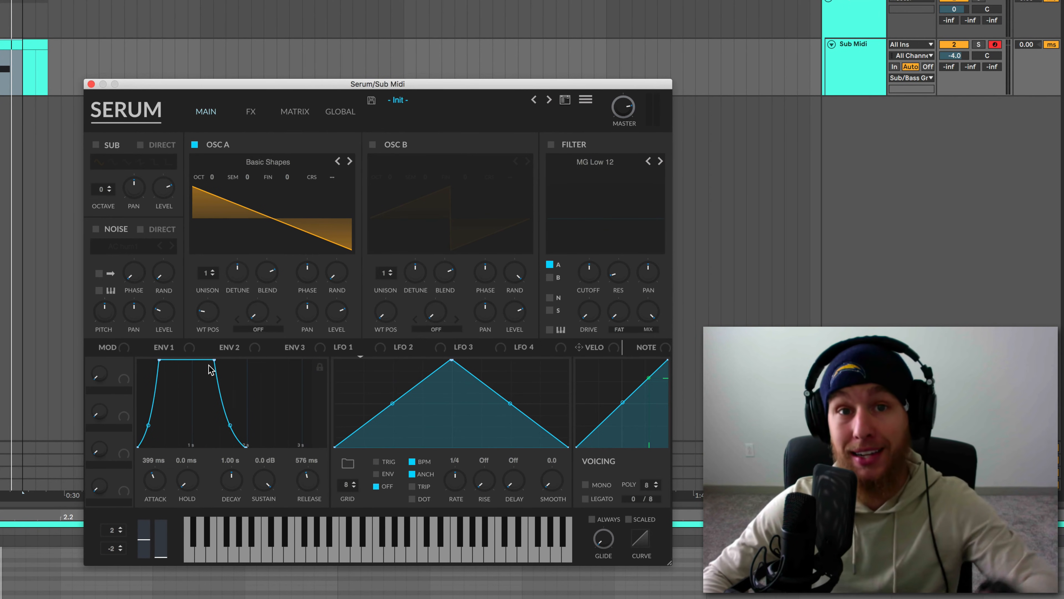
pyautogui.moveTo(313, 477); pyautogui.dragTo(310, 483)
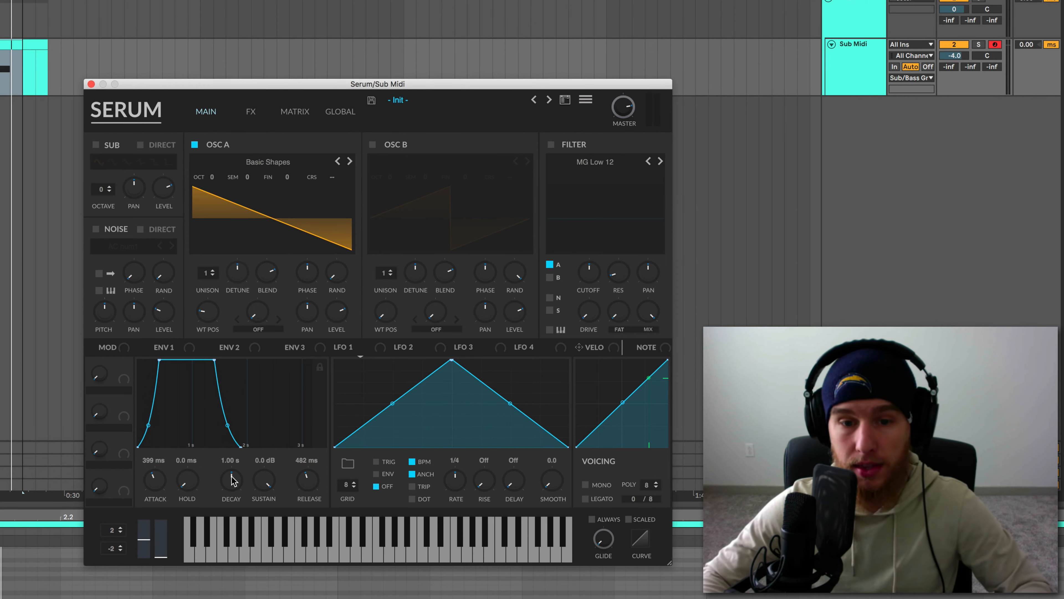
pyautogui.moveTo(153, 479); pyautogui.dragTo(205, 581)
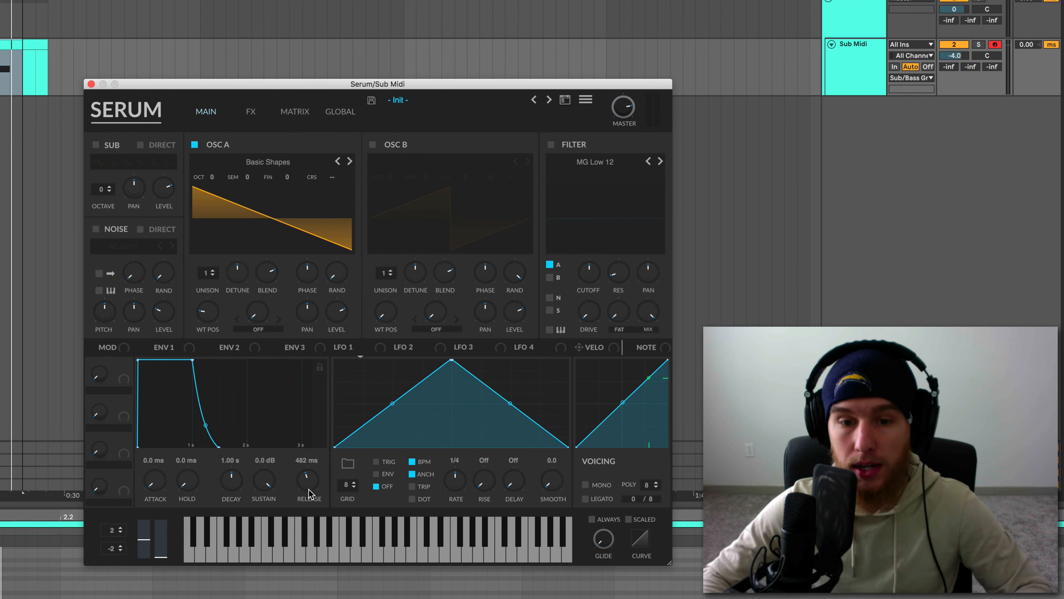
# Play the Sub Midi clip and lengthen Envelope 1's release to 879 ms.
pyautogui.click(1, 69)
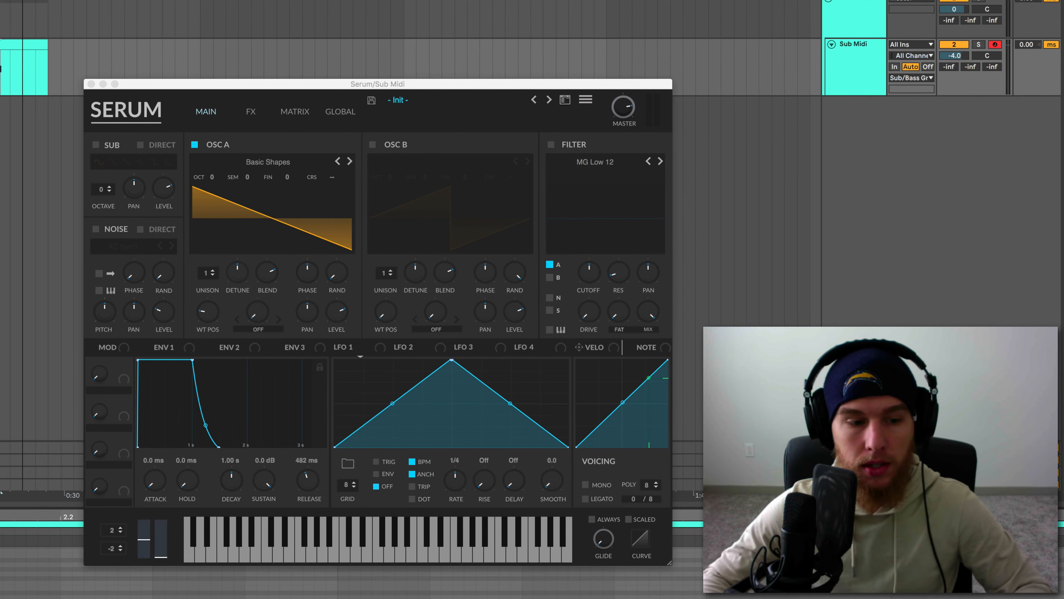
pyautogui.press('space')
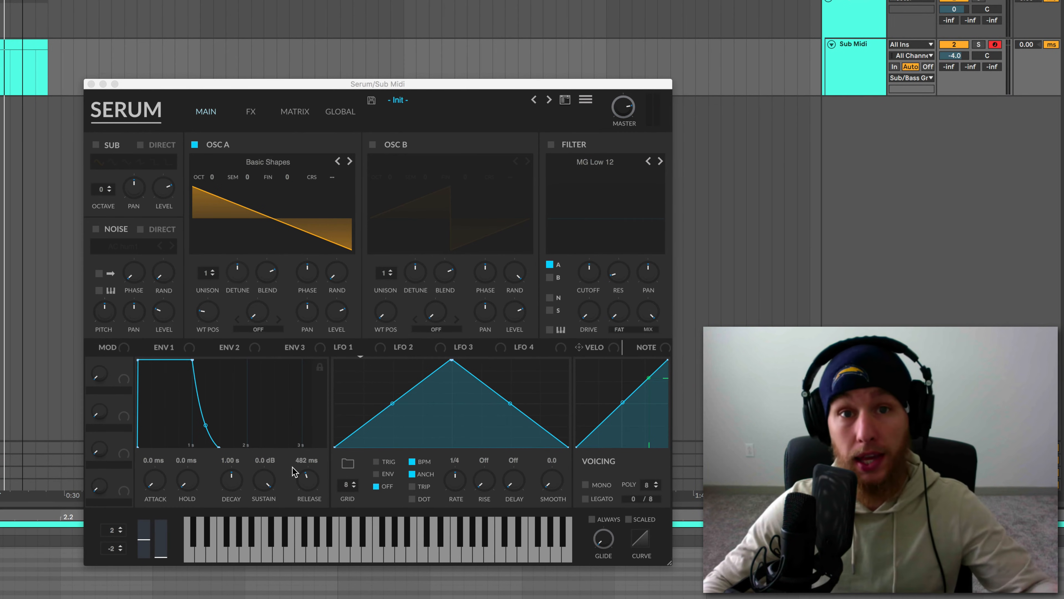
pyautogui.moveTo(310, 482); pyautogui.dragTo(309, 477)
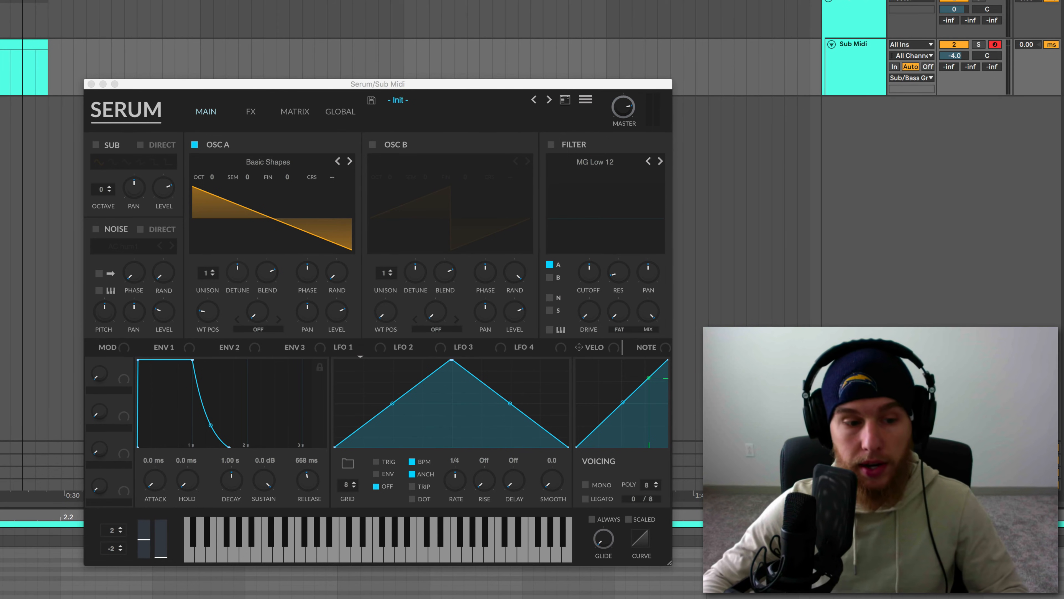
pyautogui.moveTo(307, 487); pyautogui.dragTo(307, 478)
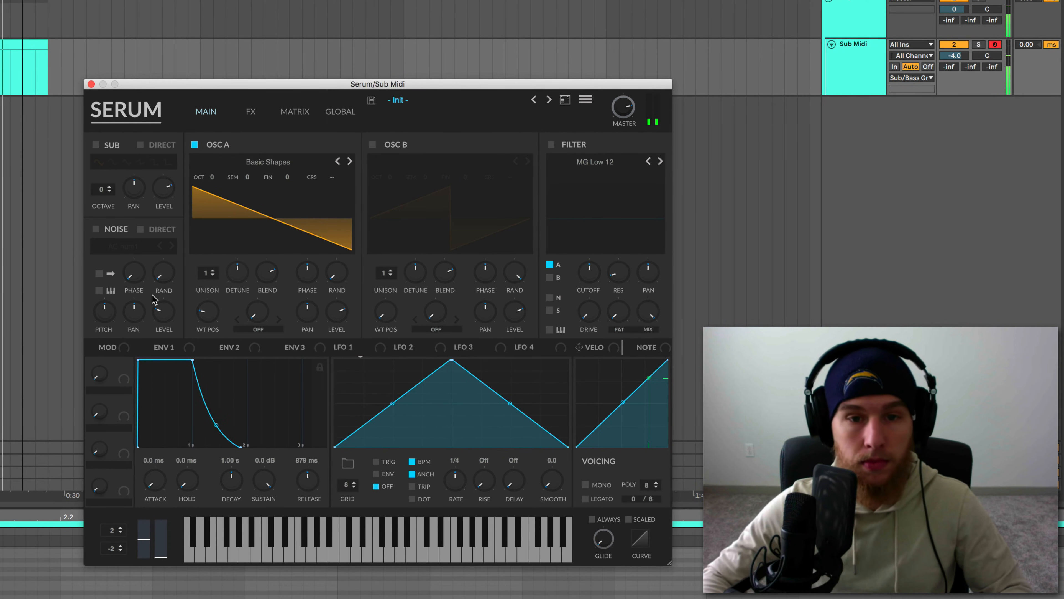
# Switch oscillator A's wavetable position to the sine wave and back to the saw shape.
pyautogui.moveTo(218, 321); pyautogui.dragTo(215, 356)
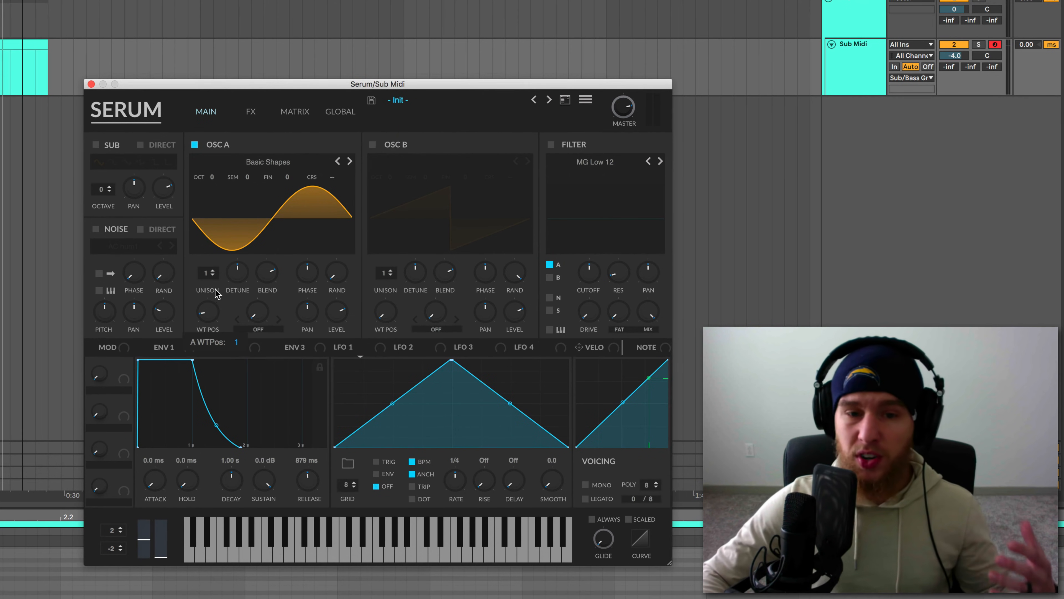
pyautogui.moveTo(215, 289); pyautogui.dragTo(215, 281)
# Enable the filter with type MG Low 18 and raise its drive and fat amounts.
pyautogui.click(551, 145)
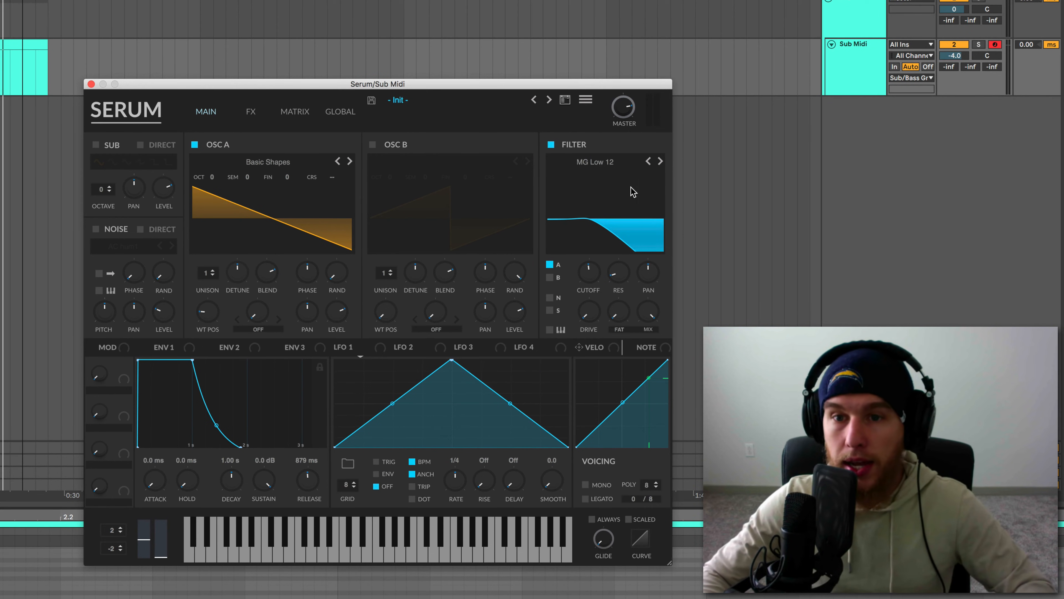
pyautogui.click(661, 161)
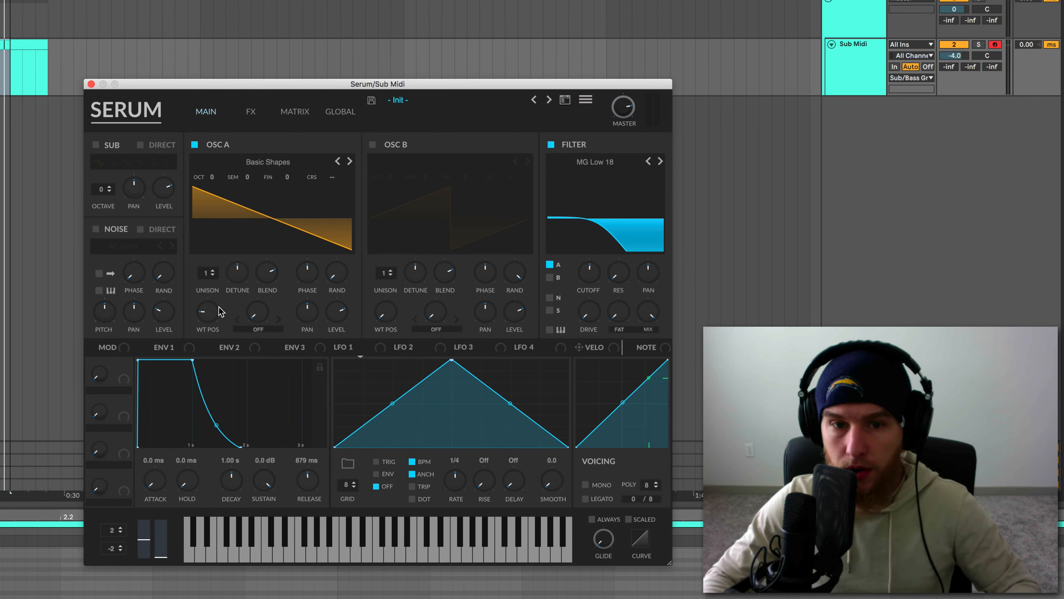
pyautogui.moveTo(593, 310); pyautogui.dragTo(626, 262)
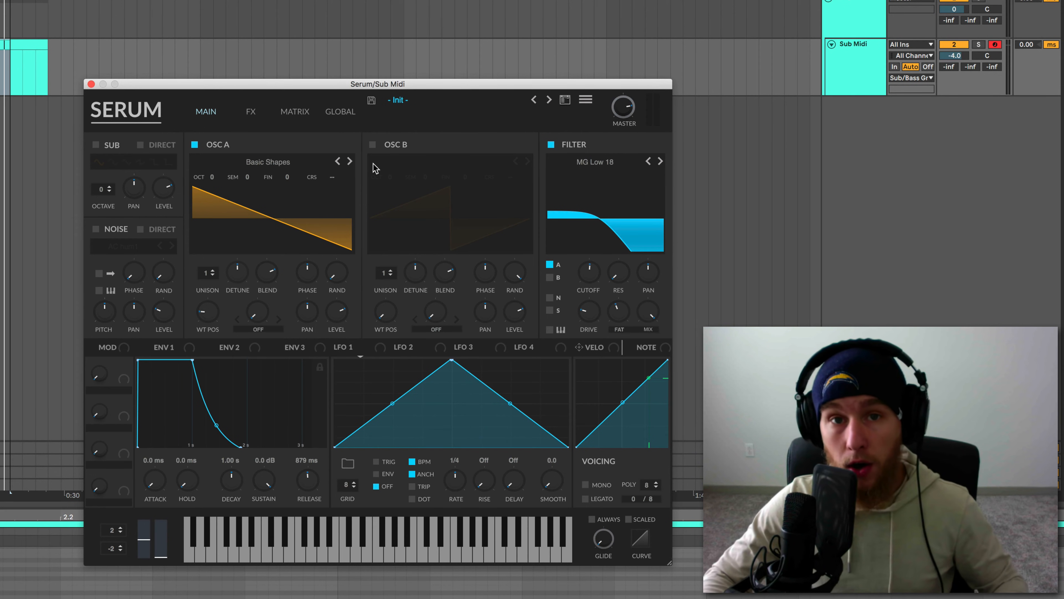
# Audition the filtered sound and return oscillator A's wavetable position to the sine wave.
pyautogui.press('space')
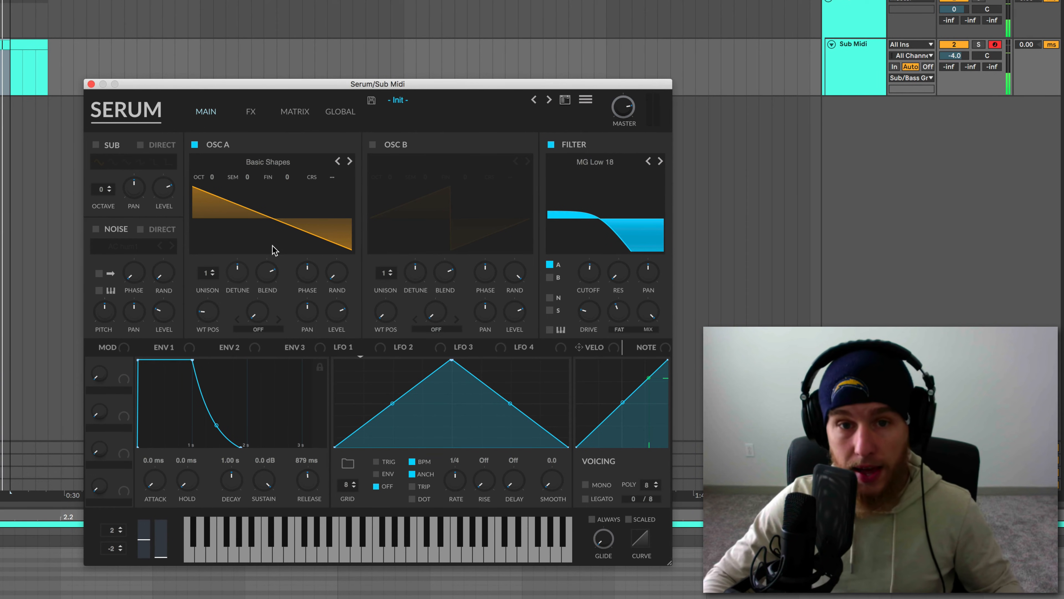
pyautogui.moveTo(217, 301); pyautogui.dragTo(213, 340)
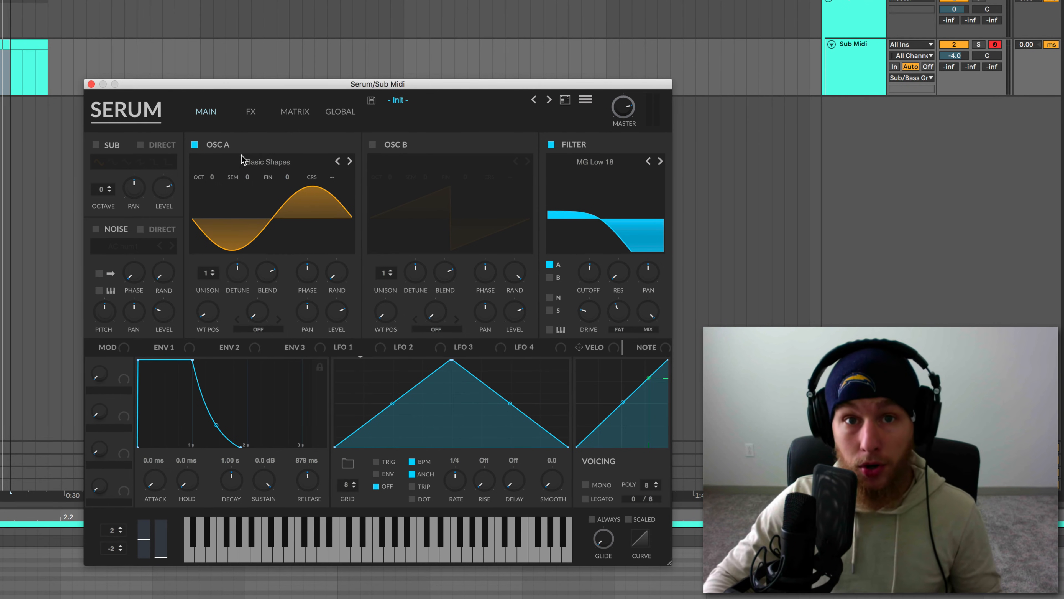
pyautogui.moveTo(286, 87); pyautogui.dragTo(285, 86)
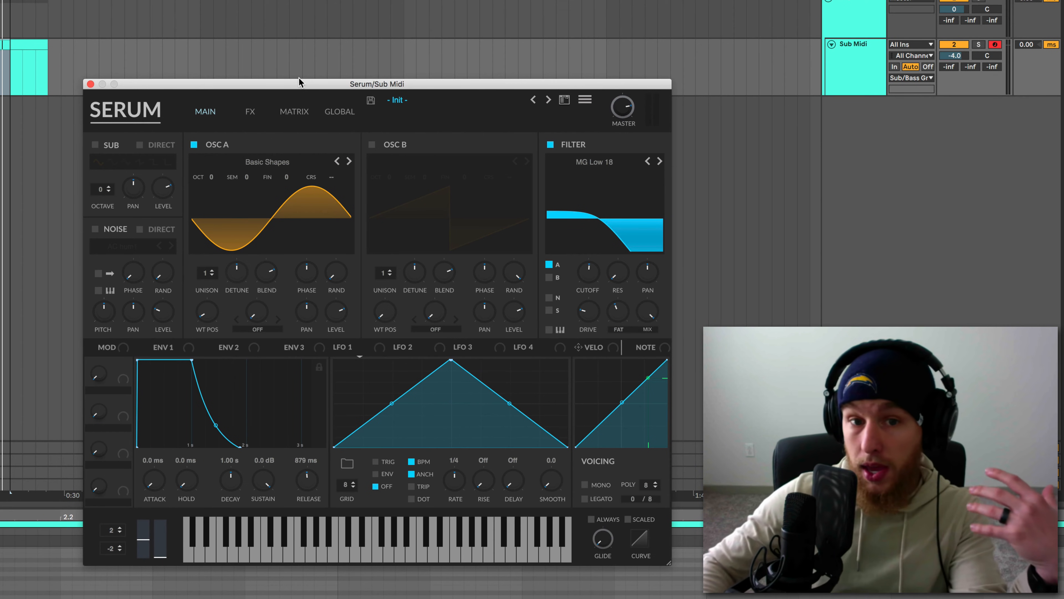
# Enable the distortion effect, set its type to Asym, and raise its drive past halfway.
pyautogui.click(249, 112)
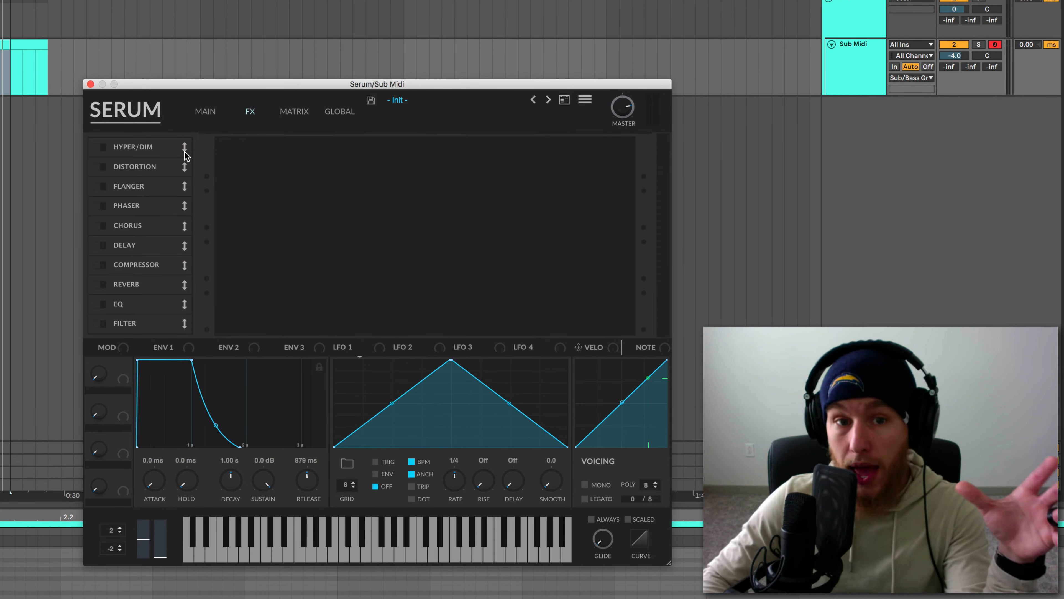
pyautogui.click(97, 167)
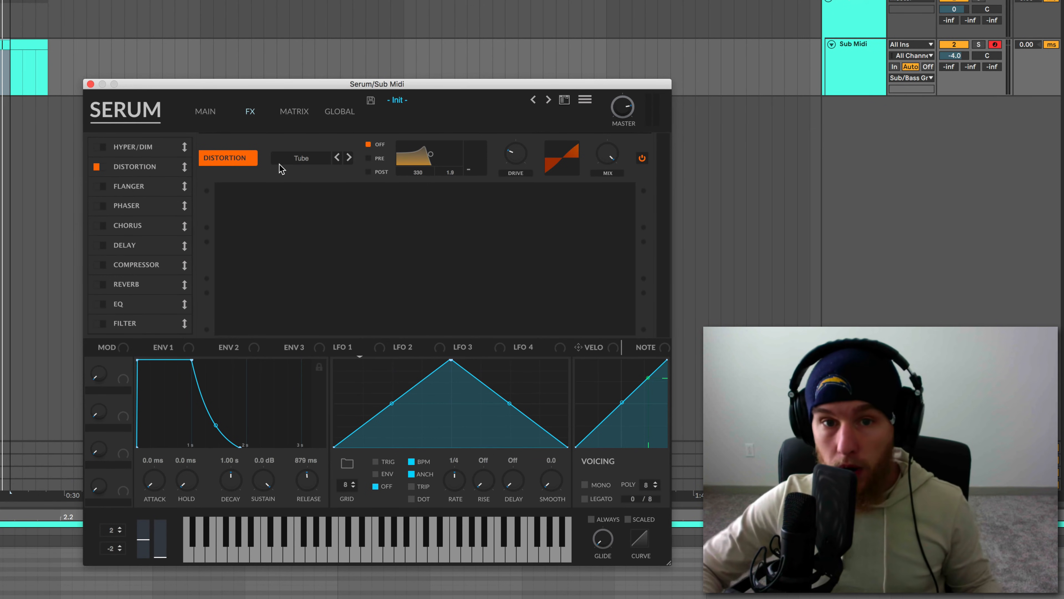
pyautogui.click(302, 158)
pyautogui.click(334, 280)
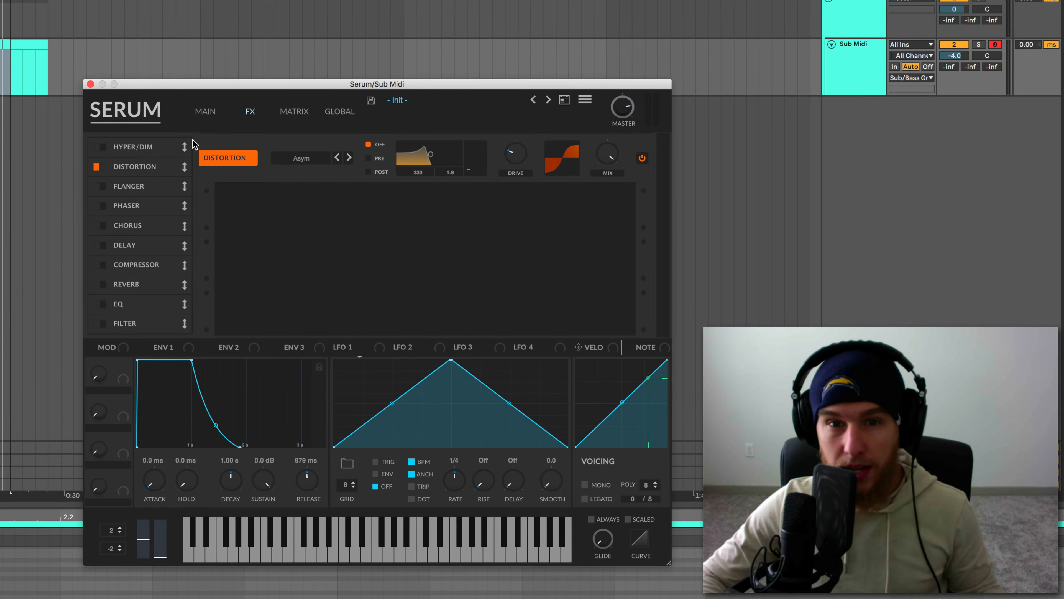
pyautogui.moveTo(516, 156)
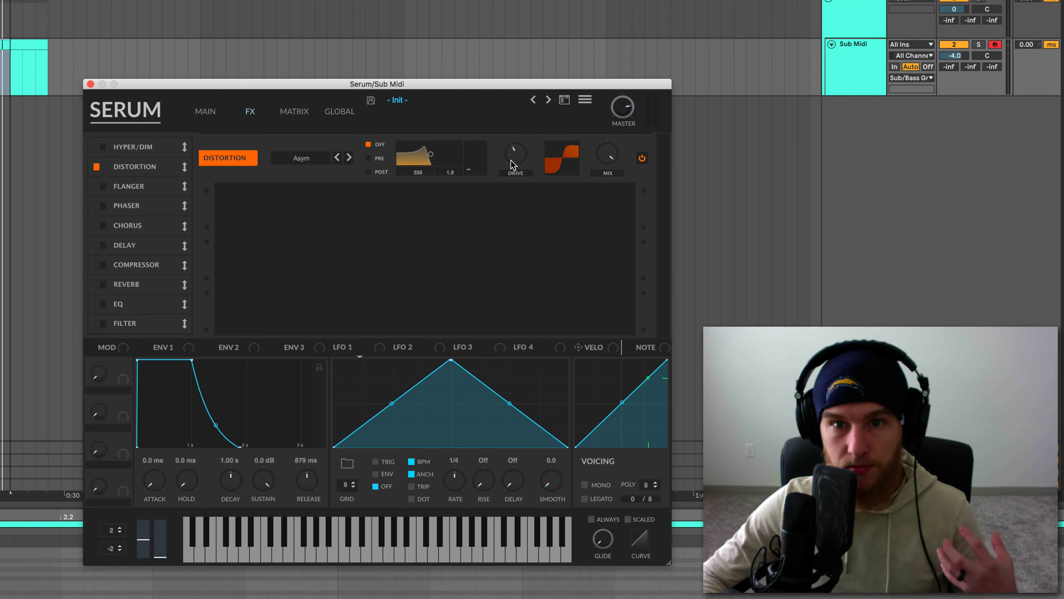
pyautogui.moveTo(523, 157); pyautogui.dragTo(524, 125)
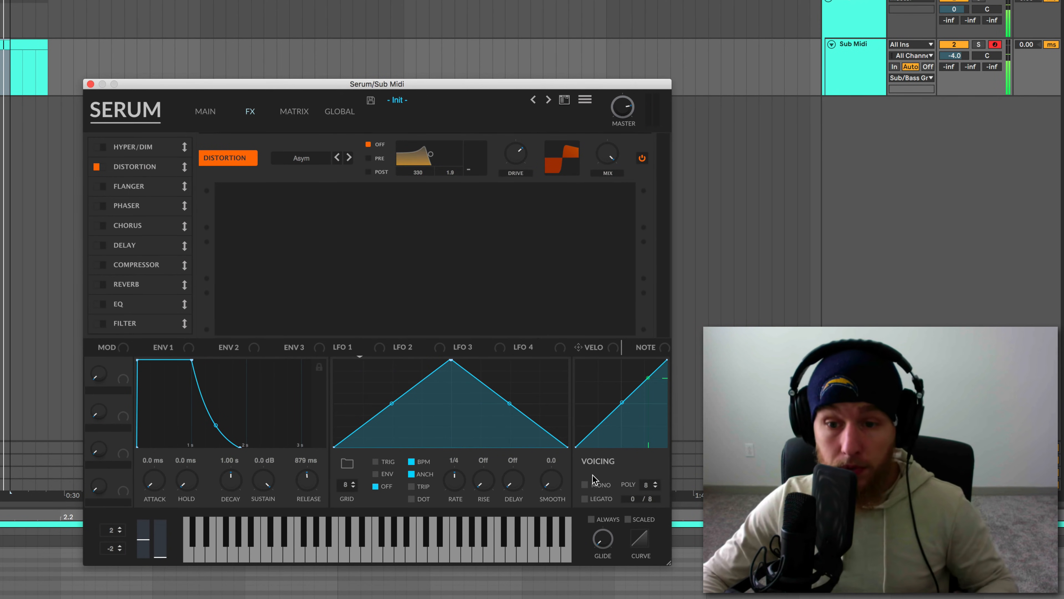
# Switch the voicing to mono and select the start of the Sub Midi clip.
pyautogui.click(585, 484)
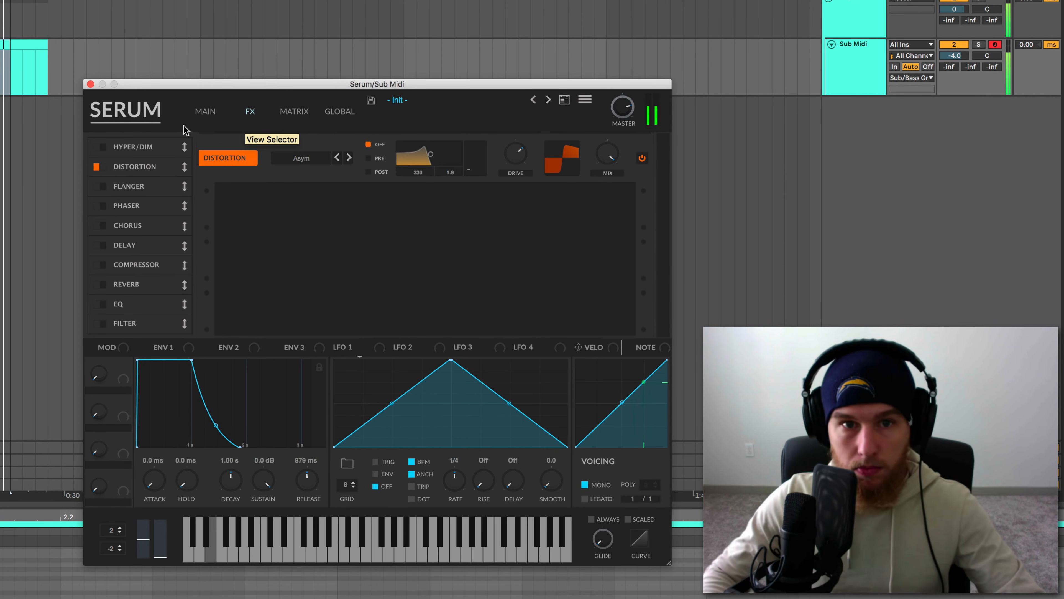
pyautogui.click(3, 72)
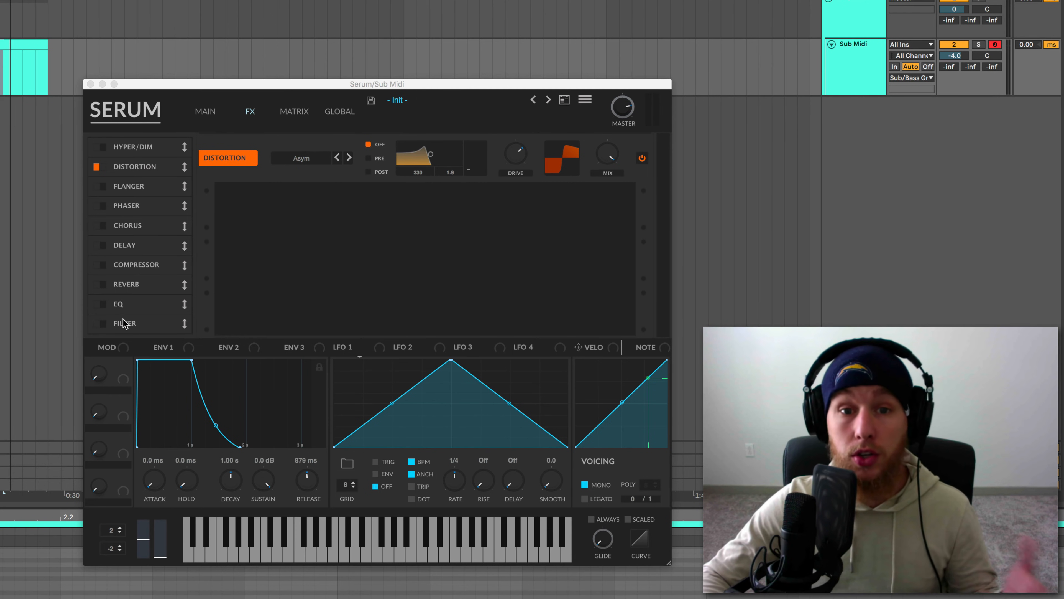
# Move the filter effect directly below the distortion, enable it and set its type to MG Low 18.
pyautogui.moveTo(125, 323); pyautogui.dragTo(135, 183)
pyautogui.click(99, 186)
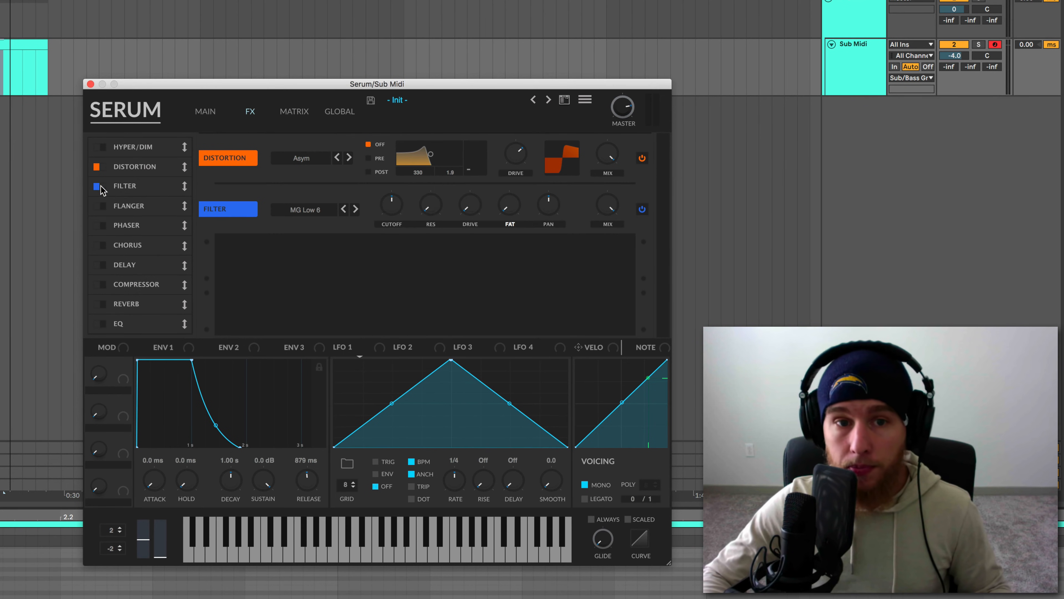
pyautogui.click(356, 210)
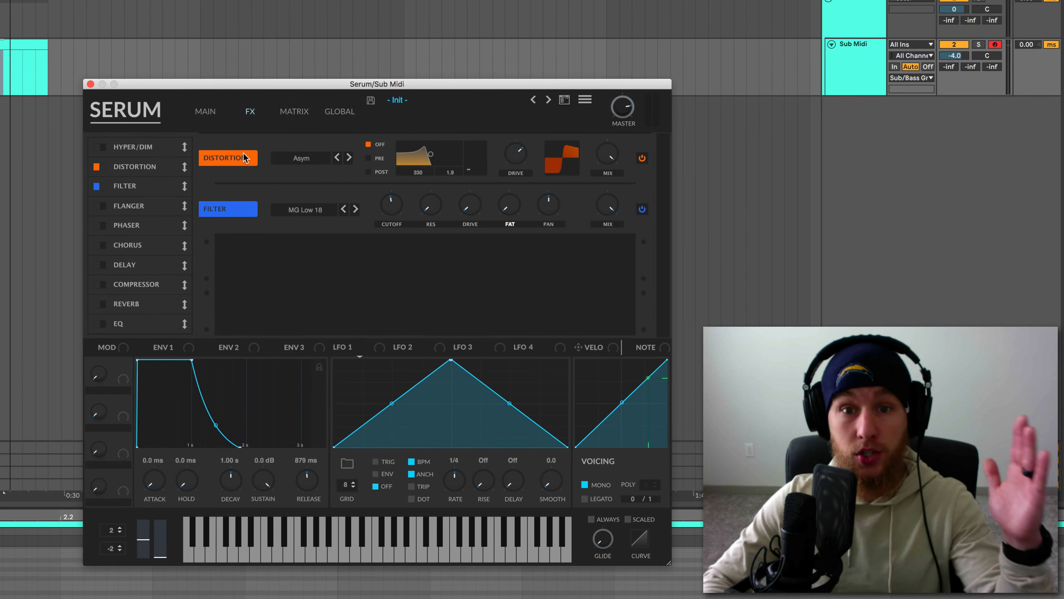
# Bypass the distortion and filter effects to compare the dry sound, and re-enable both.
pyautogui.click(97, 185)
pyautogui.click(97, 166)
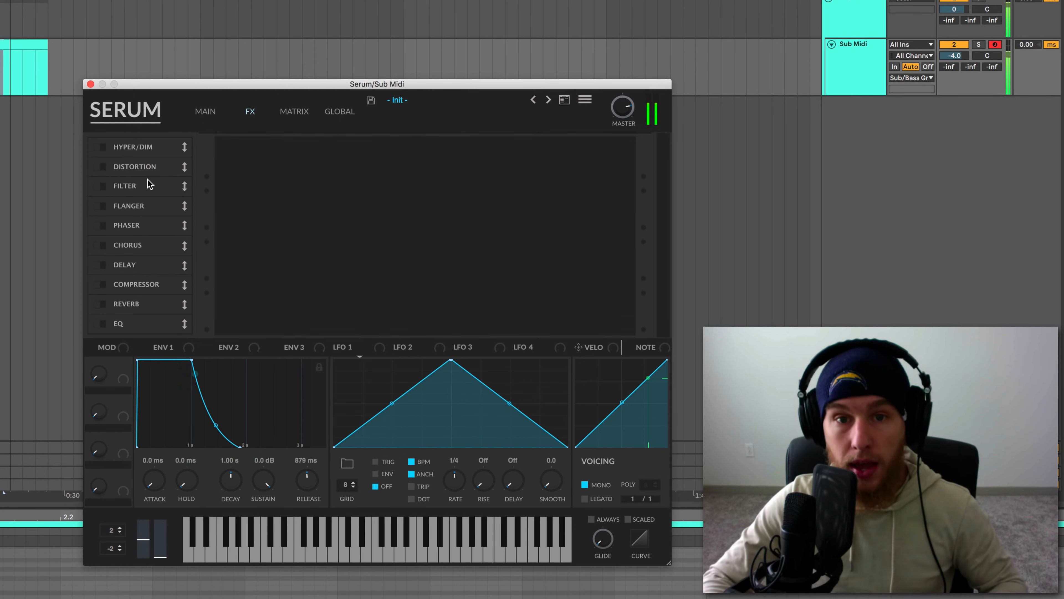
pyautogui.click(96, 167)
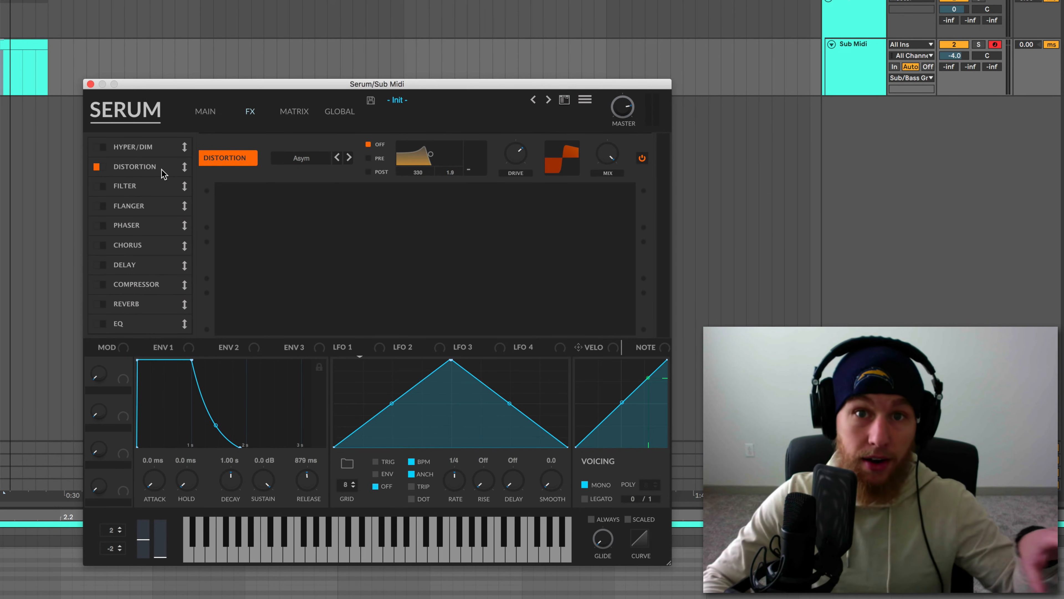
pyautogui.click(105, 187)
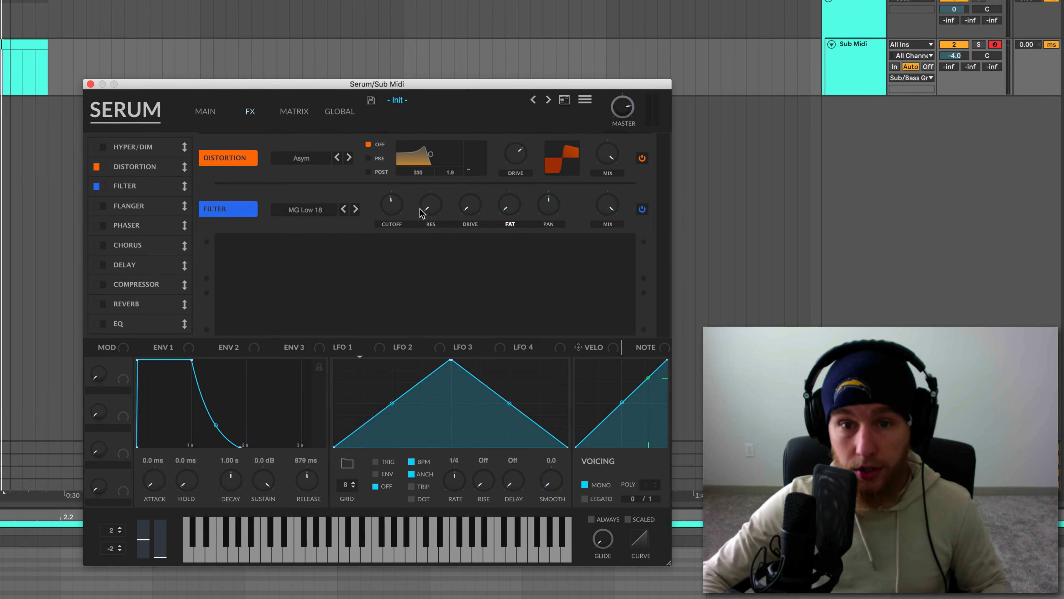
# Lower the effect filter's cutoff slightly and raise its drive.
pyautogui.moveTo(392, 205); pyautogui.dragTo(320, 220)
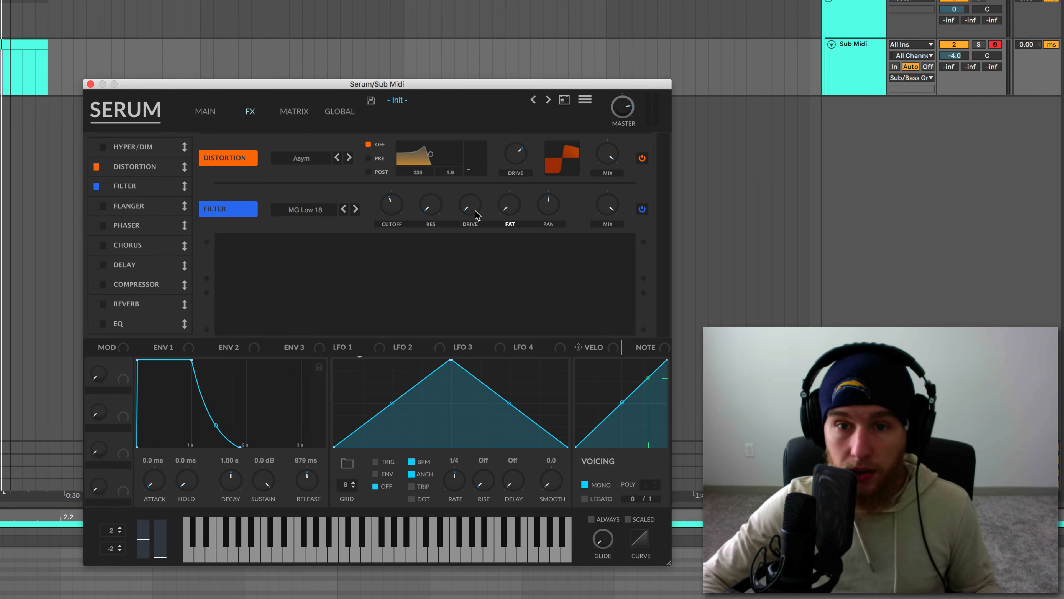
pyautogui.moveTo(473, 200); pyautogui.dragTo(473, 189)
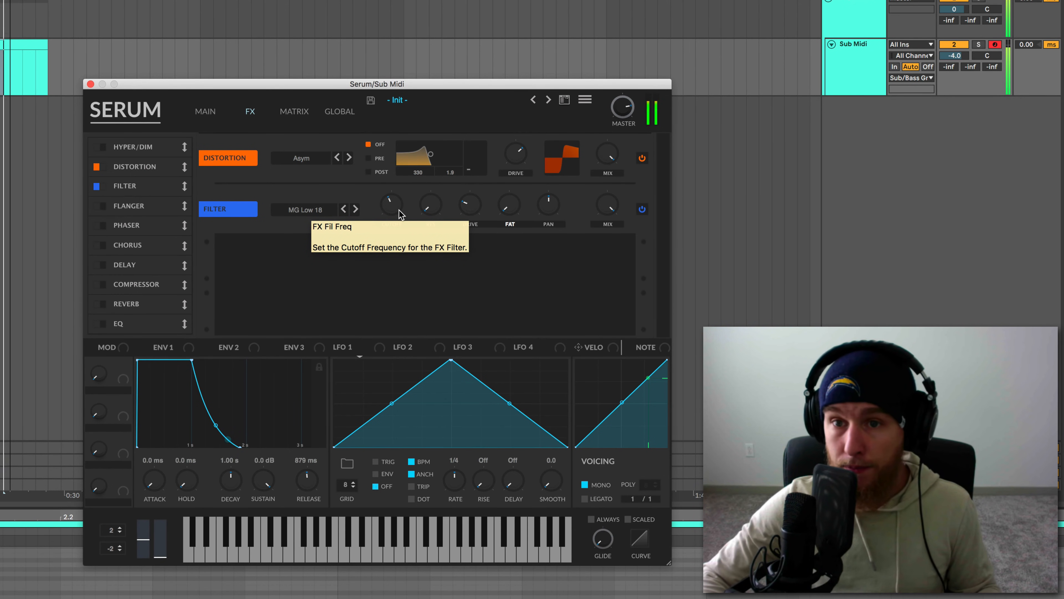
# Reshape LFO 1 into a steep curved decay starting at its peak, in envelope mode at a 1/64 rate.
pyautogui.click(205, 111)
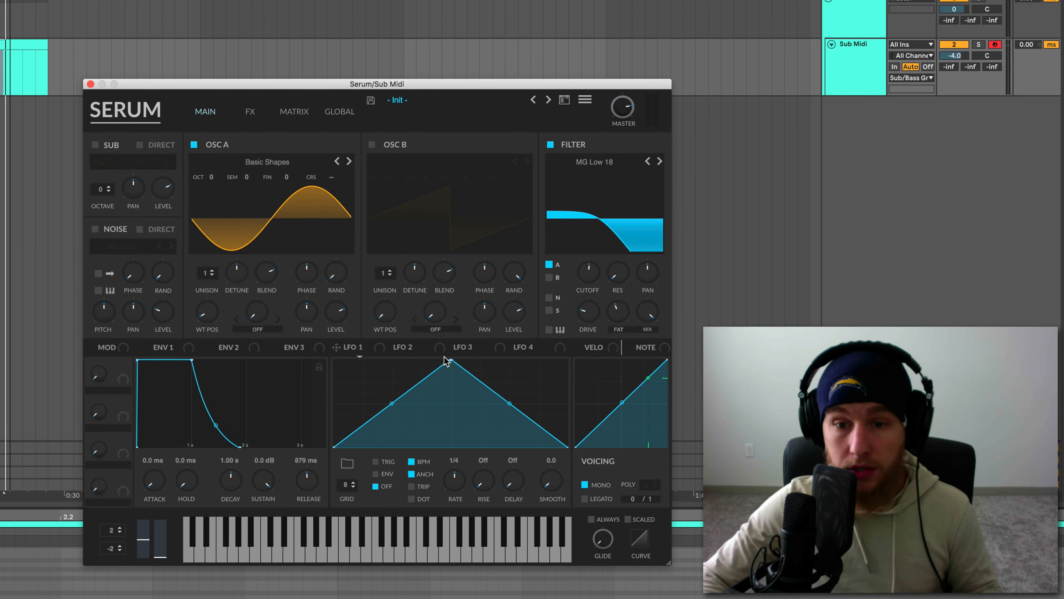
pyautogui.moveTo(451, 359); pyautogui.dragTo(334, 360)
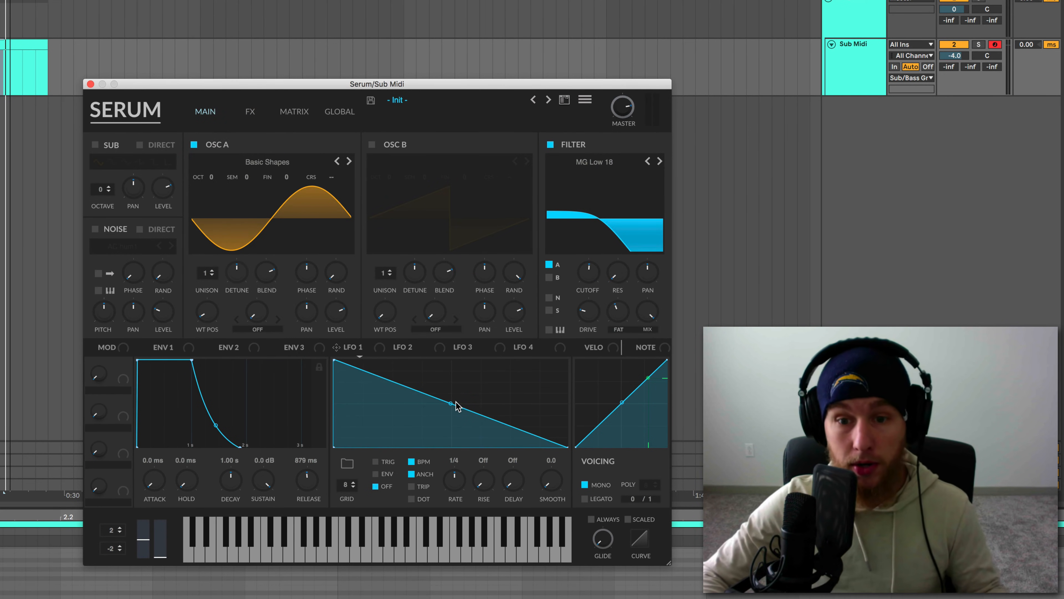
pyautogui.moveTo(451, 405); pyautogui.dragTo(430, 435)
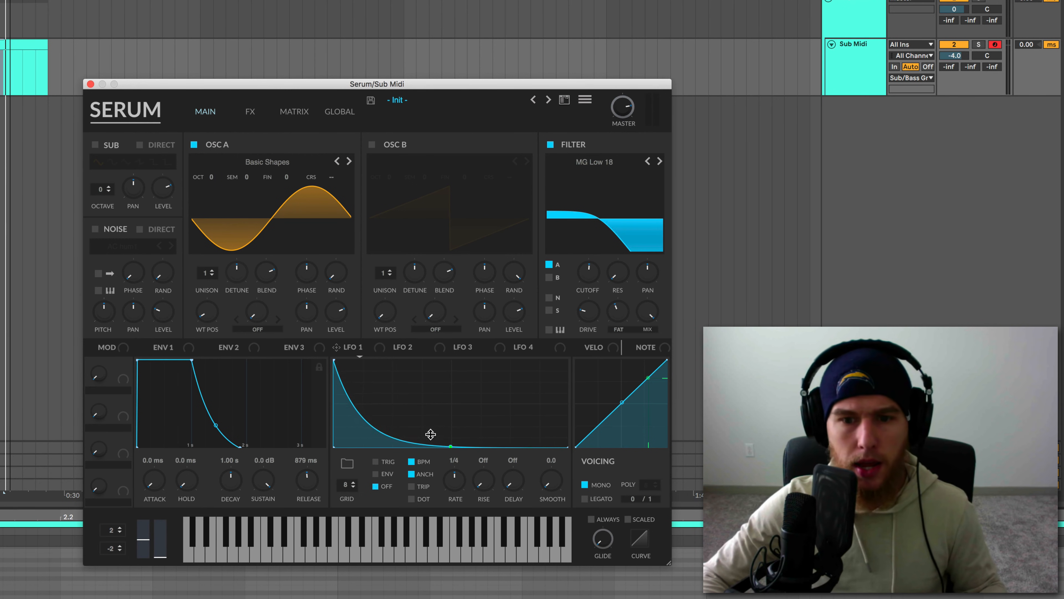
pyautogui.click(376, 474)
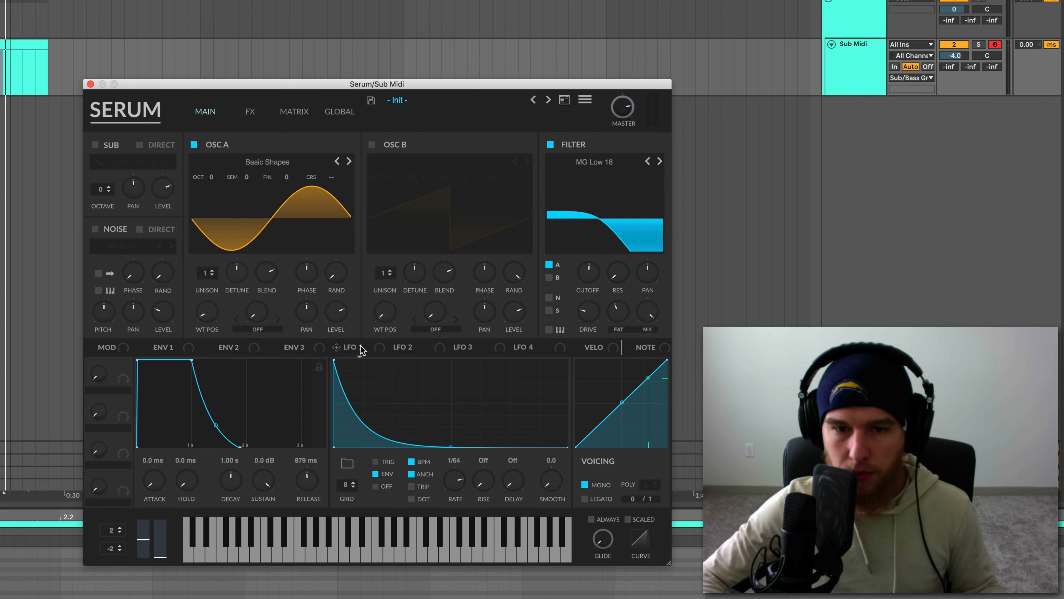
# Assign LFO 1 to oscillator A's coarse pitch, make the modulation one-directional and raise its amount to maximum.
pyautogui.moveTo(361, 350); pyautogui.dragTo(333, 179)
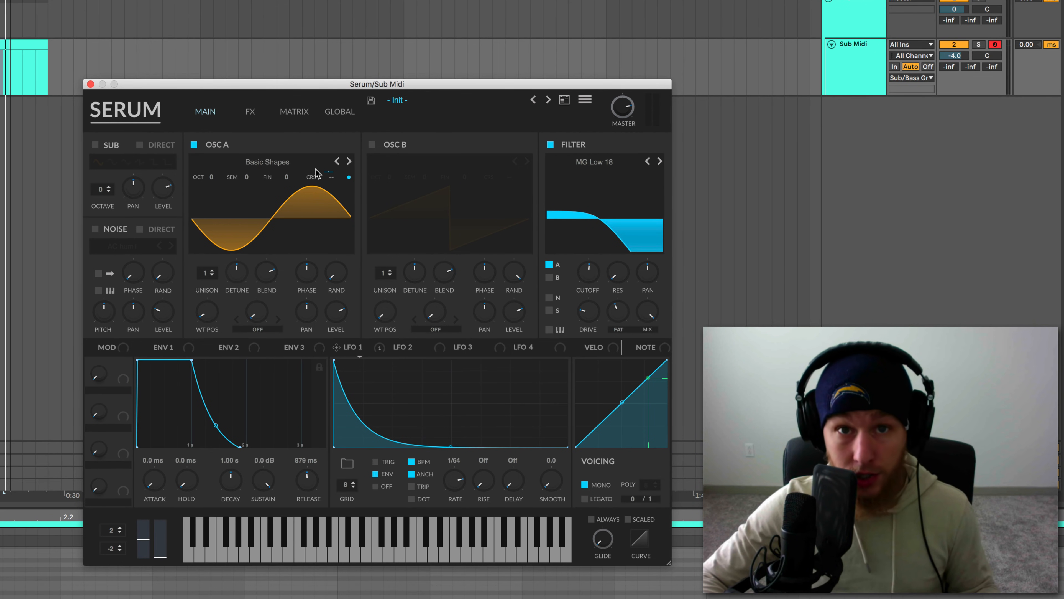
pyautogui.moveTo(349, 178)
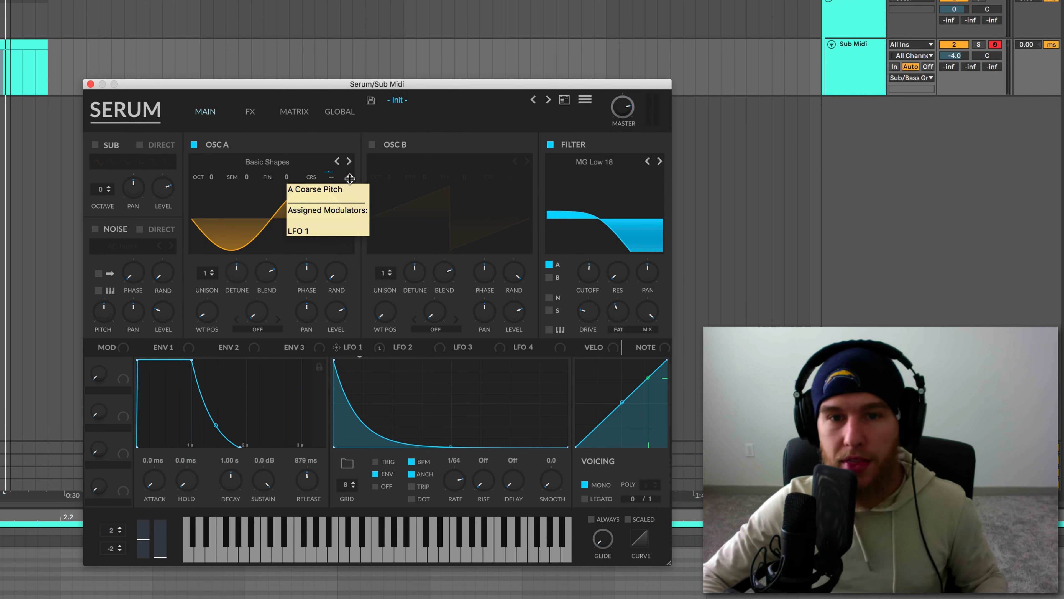
pyautogui.keyDown('alt'); pyautogui.keyDown('shift'); pyautogui.click(349, 178); pyautogui.keyUp('shift'); pyautogui.keyUp('alt')
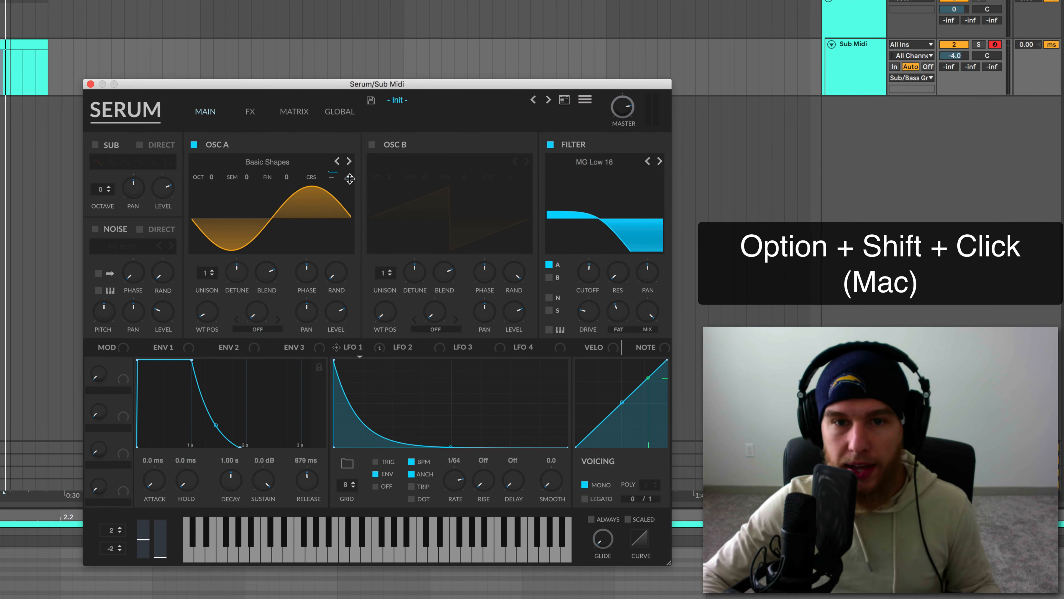
pyautogui.rightClick(335, 178)
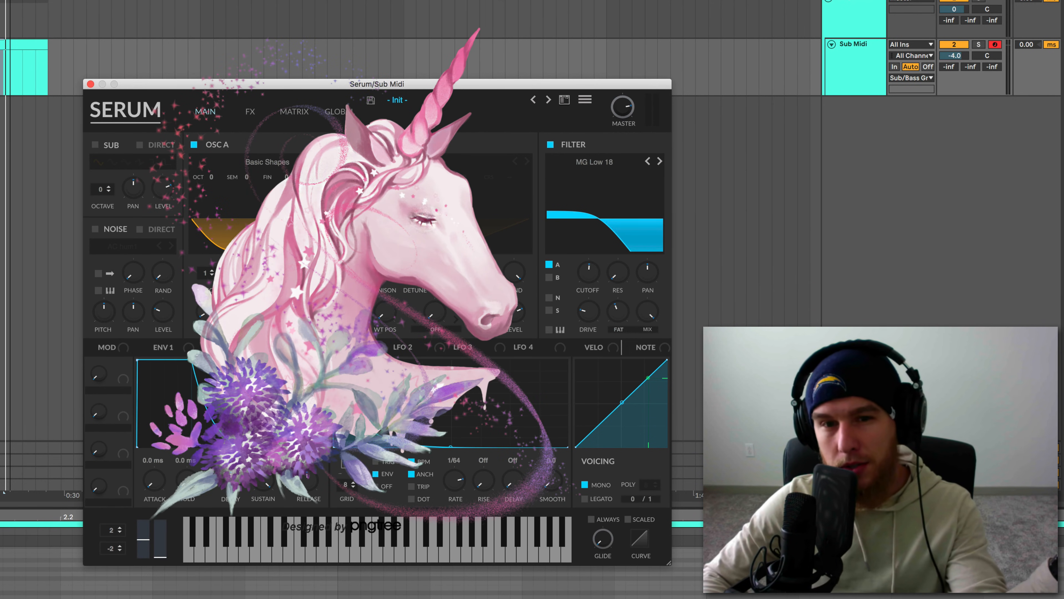
pyautogui.moveTo(349, 177); pyautogui.dragTo(357, 143)
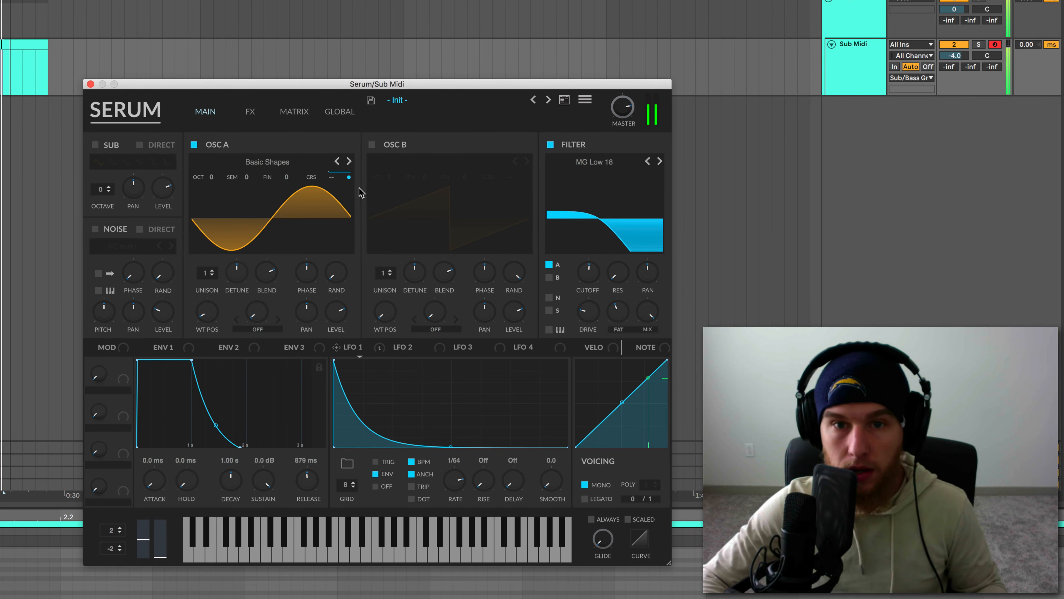
# Assign LFO 1 to the main filter's cutoff and make the LFO's decay curve slightly less steep.
pyautogui.moveTo(336, 347); pyautogui.dragTo(586, 276)
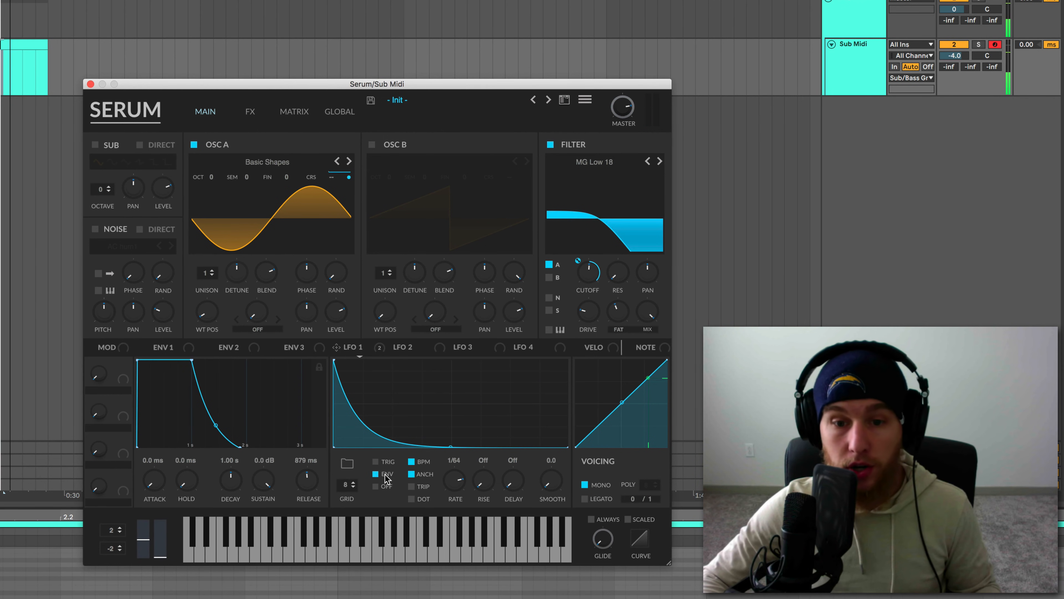
pyautogui.moveTo(451, 448); pyautogui.dragTo(454, 439)
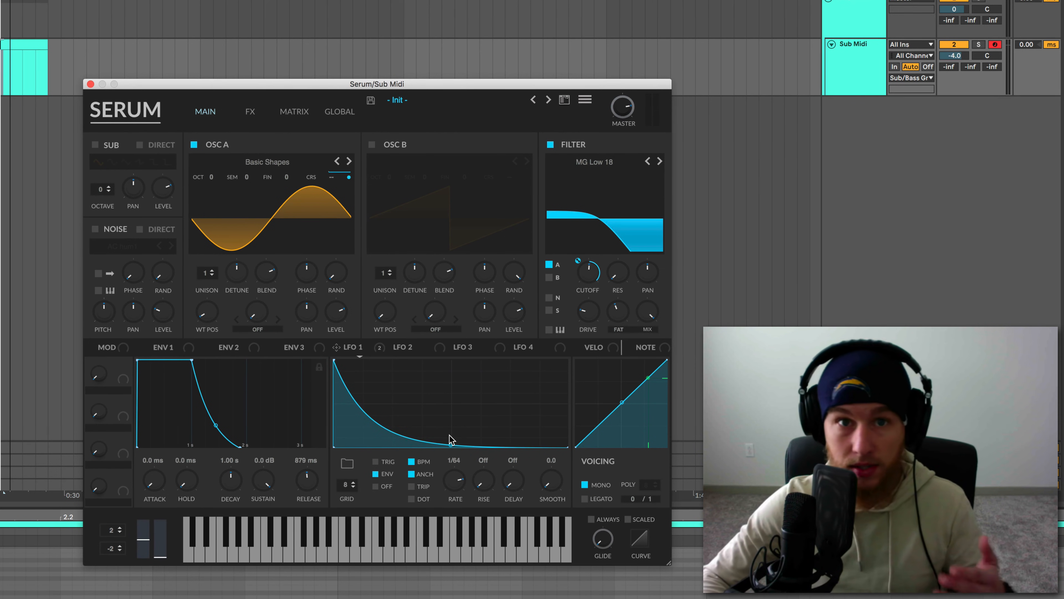
# Assign LFO 1 to the effect filter's cutoff and reduce the modulation amount.
pyautogui.click(250, 112)
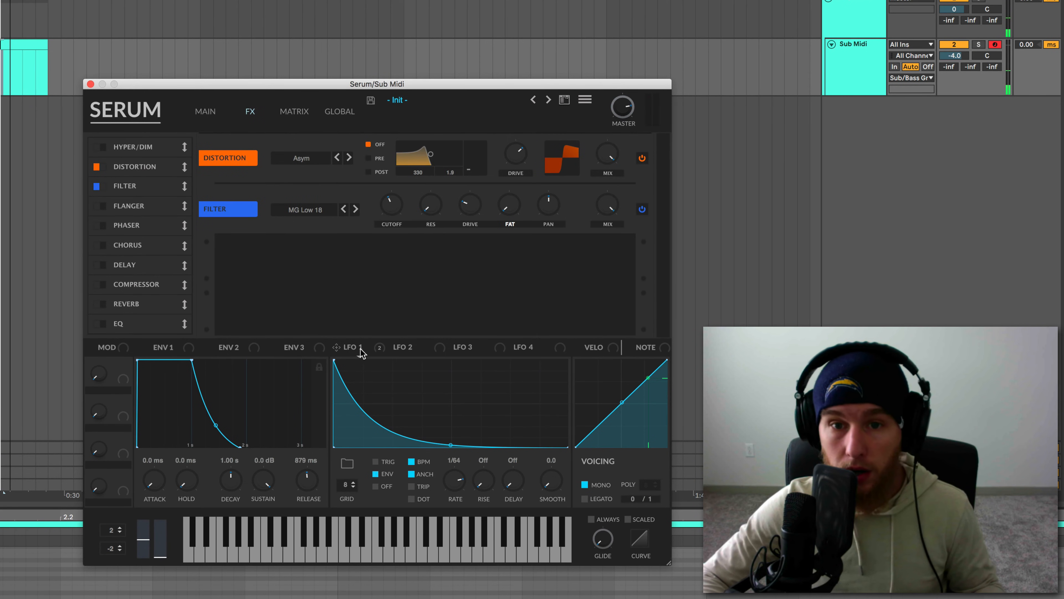
pyautogui.moveTo(359, 348); pyautogui.dragTo(391, 204)
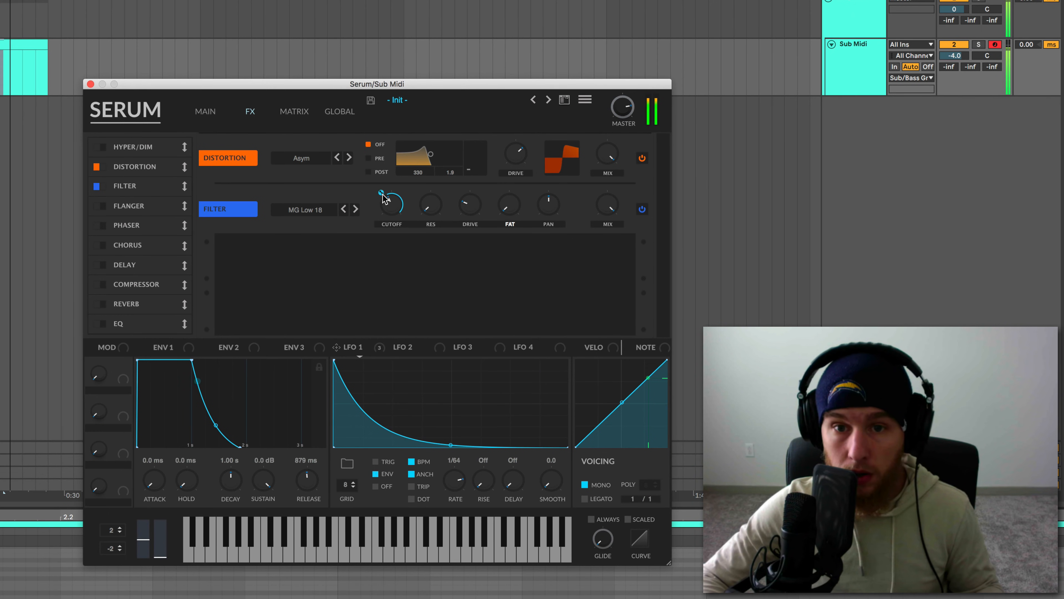
pyautogui.moveTo(383, 195); pyautogui.dragTo(384, 218)
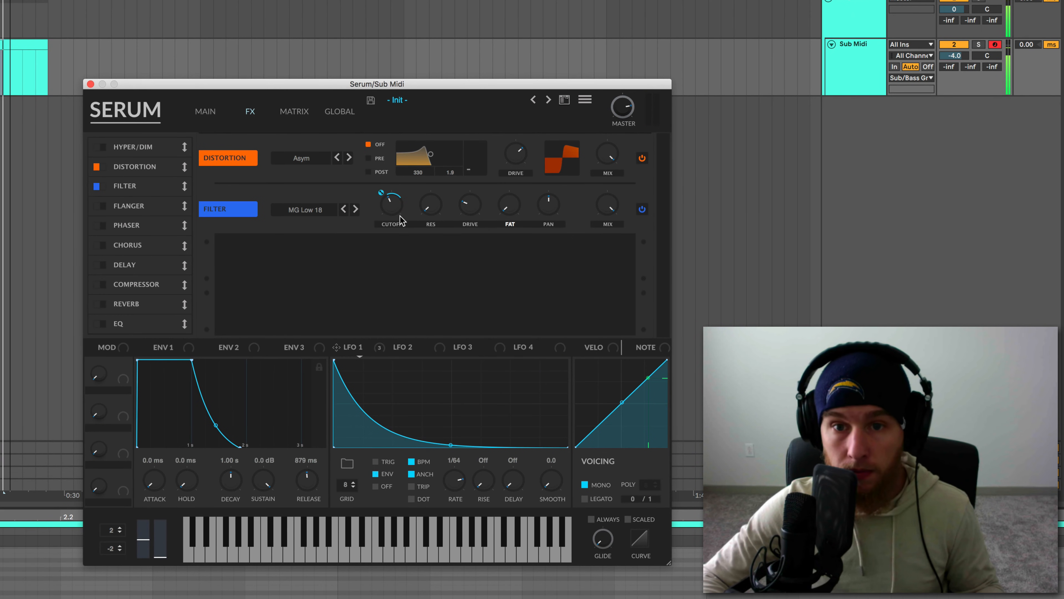
# Set LFO 1's rate to 1/32 and readjust the effect filter's cutoff.
pyautogui.moveTo(462, 473); pyautogui.dragTo(456, 496)
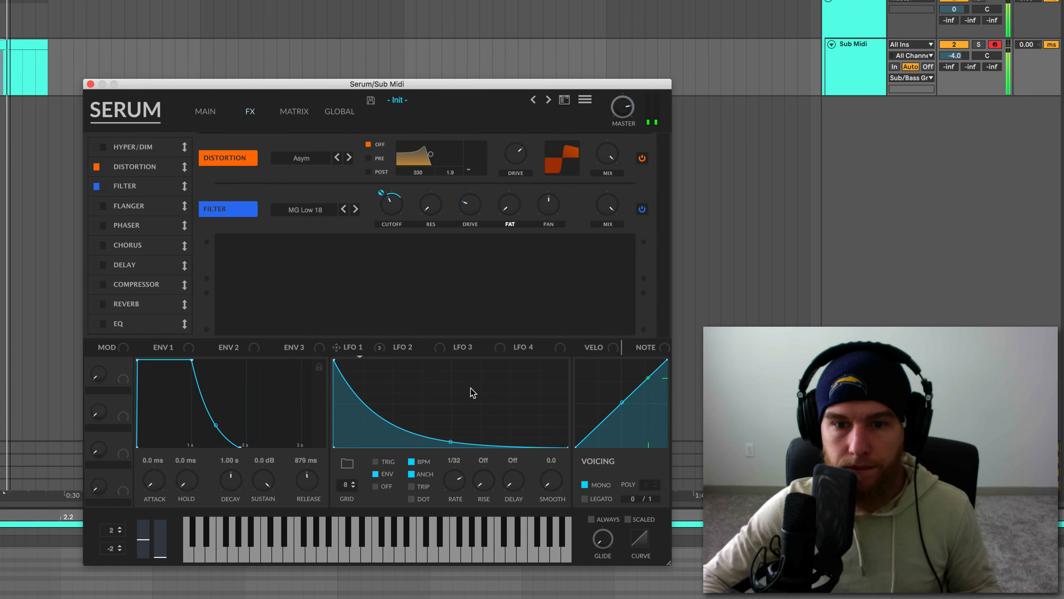
pyautogui.moveTo(386, 213)
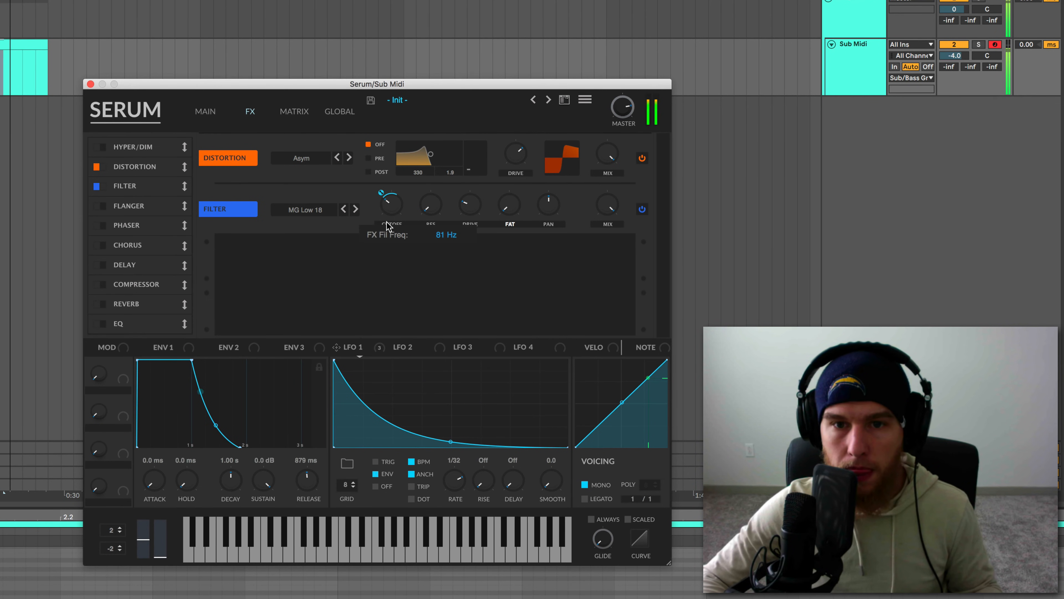
pyautogui.moveTo(389, 215)
pyautogui.mouseDown()
pyautogui.moveTo(391, 203)
pyautogui.moveTo(386, 212)
pyautogui.mouseUp()
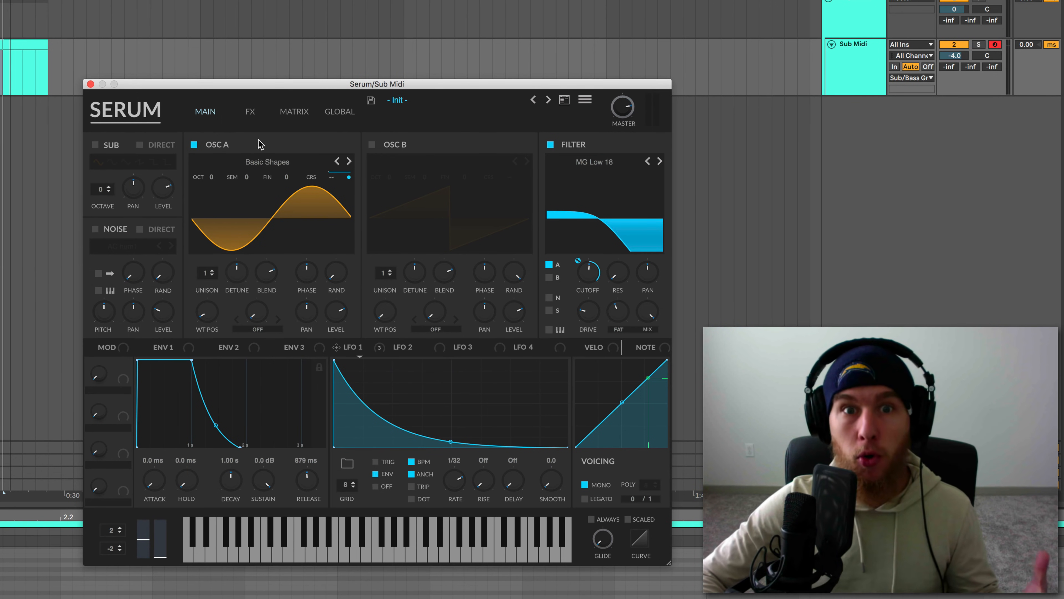
# Disable the filter effect and enable the noise oscillator.
pyautogui.click(246, 114)
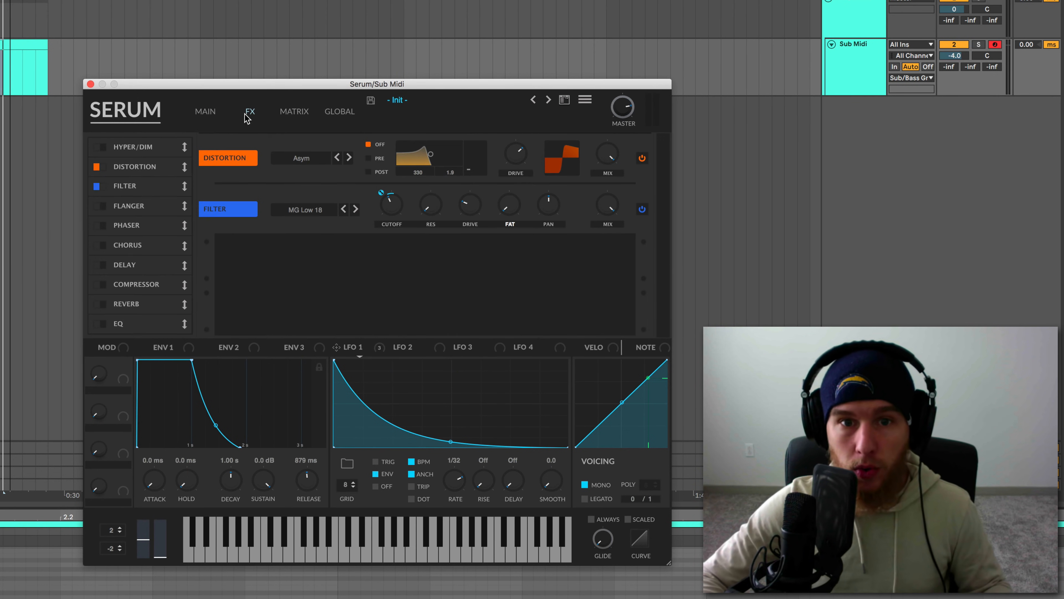
pyautogui.click(97, 186)
pyautogui.click(205, 119)
pyautogui.click(108, 234)
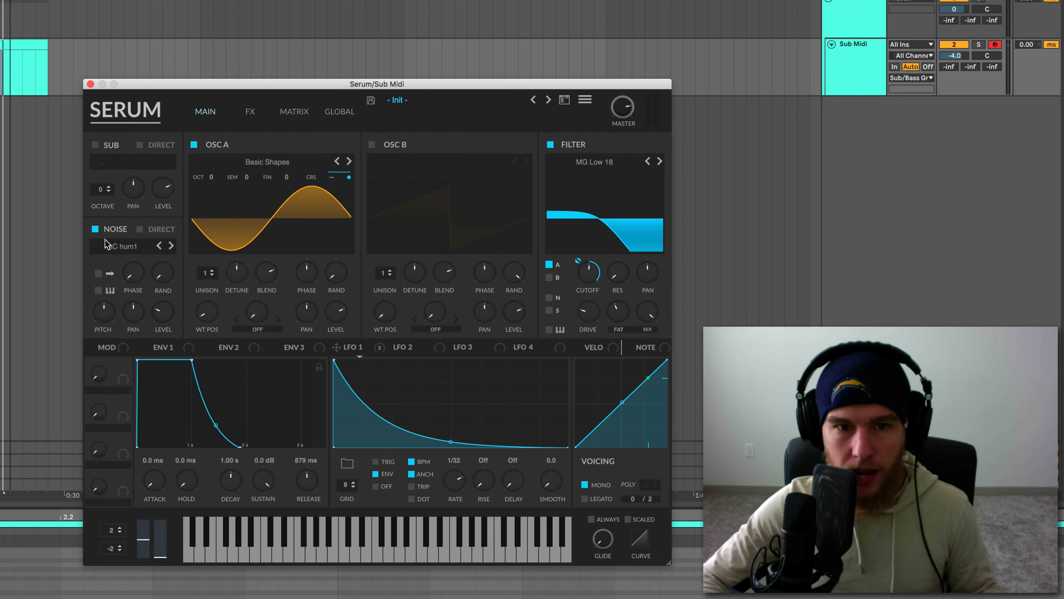
# Load the Air Can 2 sample from Organics into the noise oscillator and raise its level.
pyautogui.click(122, 246)
pyautogui.moveTo(134, 308)
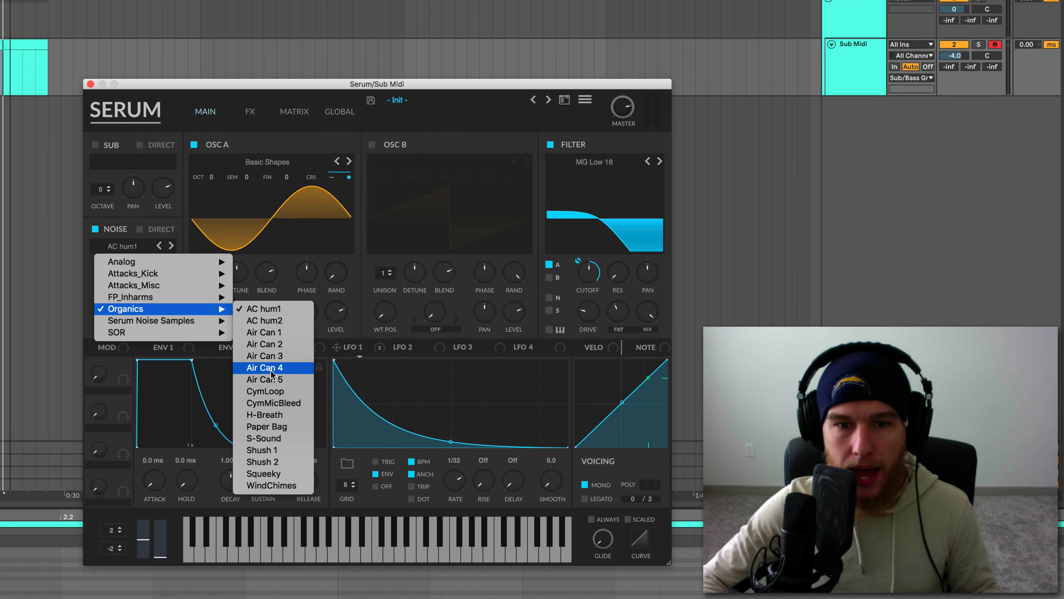
pyautogui.click(268, 346)
pyautogui.moveTo(167, 313); pyautogui.dragTo(168, 297)
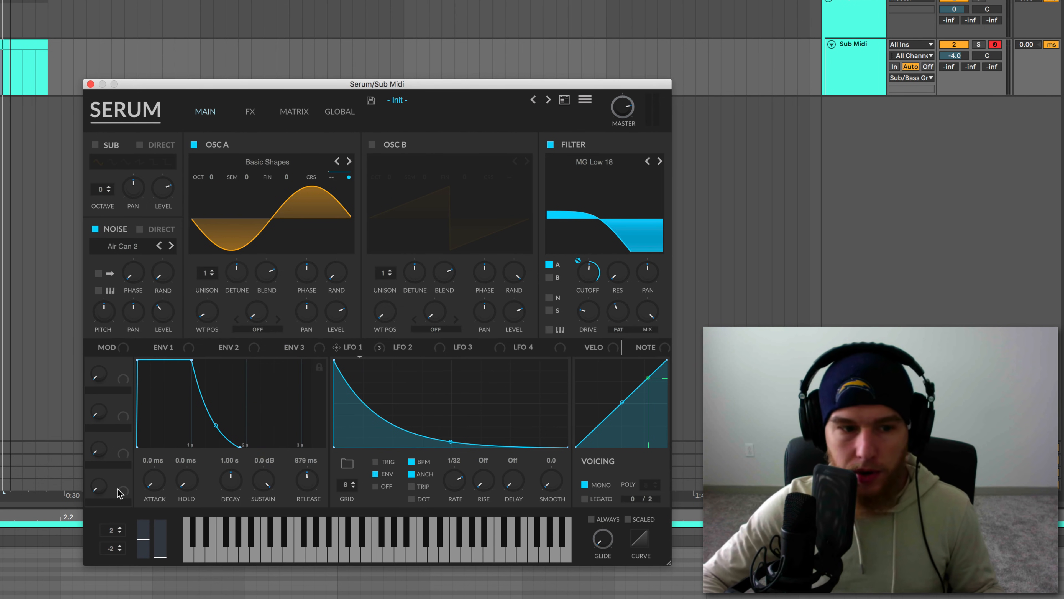
# Play the Sub Midi clip from its start to audition the added noise layer.
pyautogui.click(1, 71)
pyautogui.press('space')
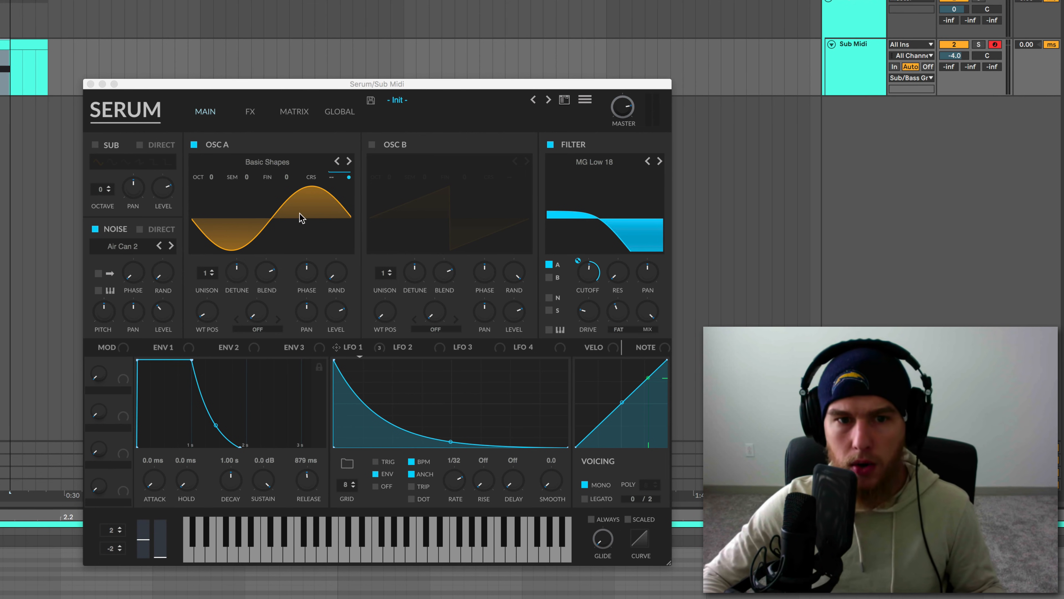
pyautogui.press('space')
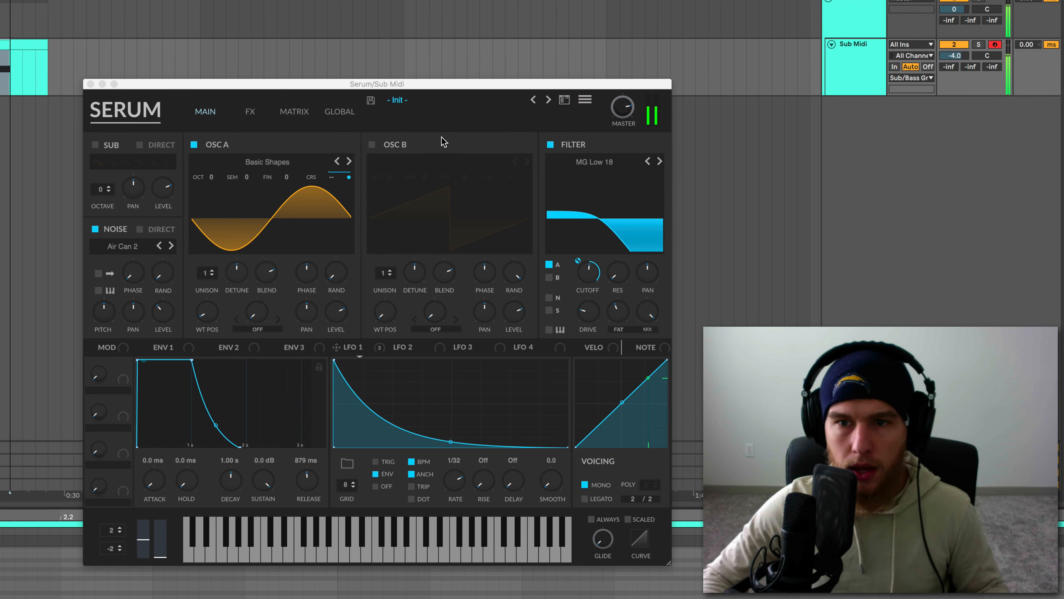
# Raise the master volume slightly and lower the noise oscillator's level.
pyautogui.moveTo(626, 108); pyautogui.dragTo(626, 104)
pyautogui.moveTo(163, 313); pyautogui.dragTo(164, 318)
pyautogui.click(164, 315)
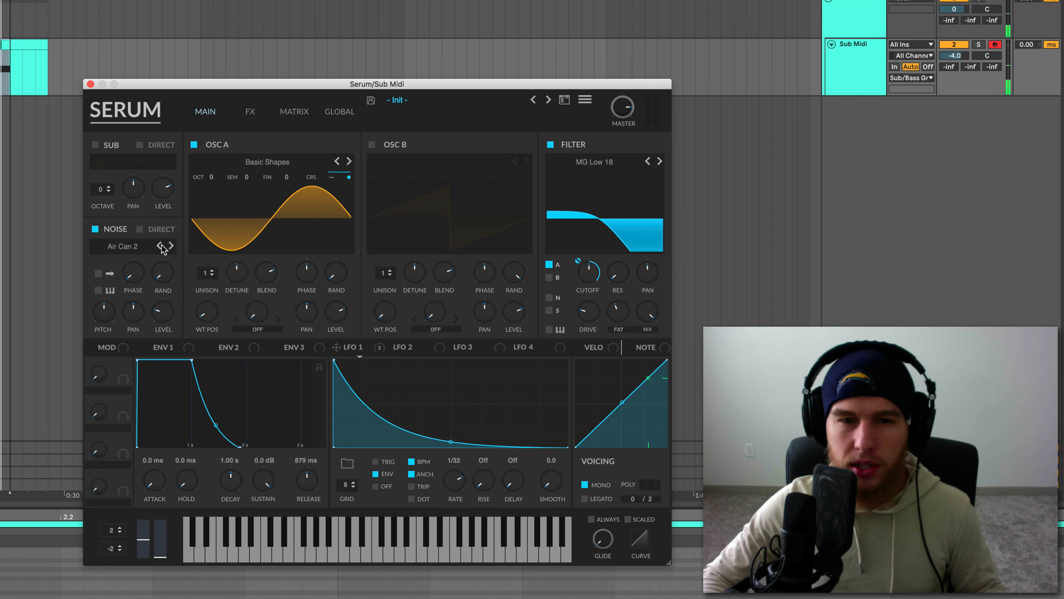
# Switch the noise sample to Air Can 3 and leave its direct output turned off.
pyautogui.click(170, 245)
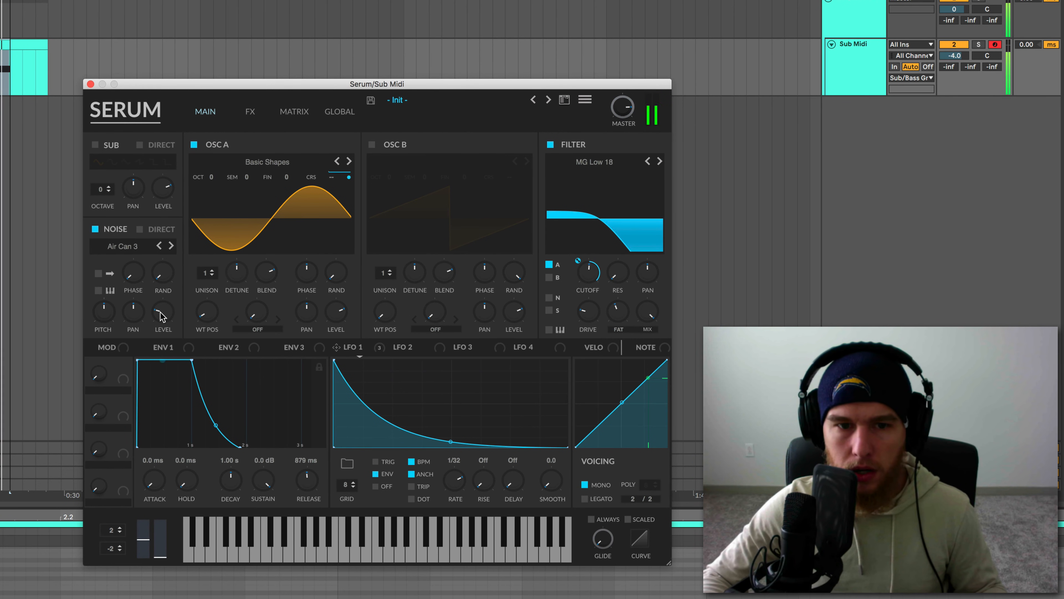
pyautogui.moveTo(160, 317)
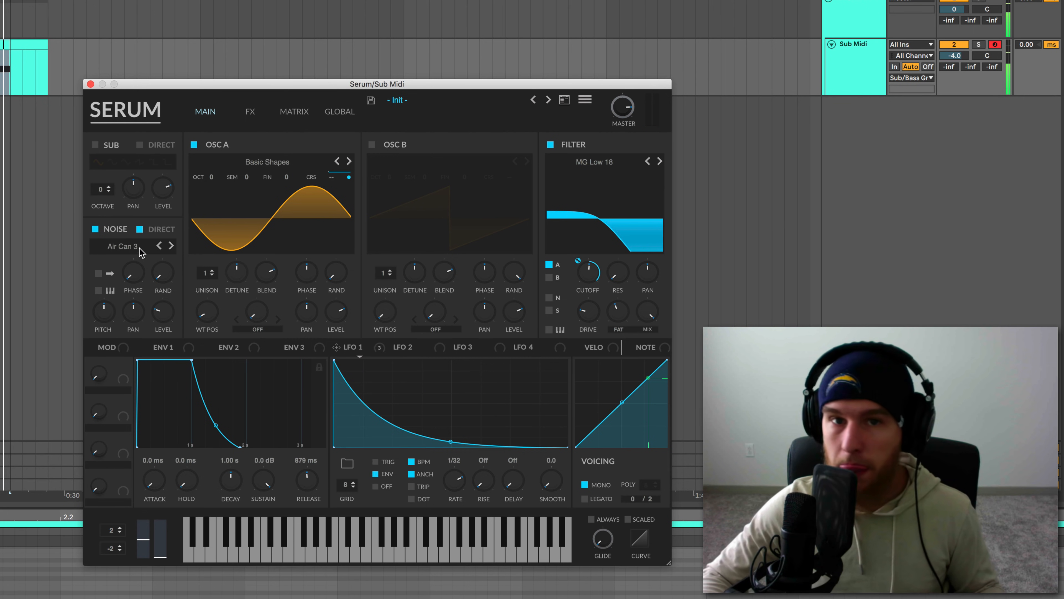
pyautogui.click(140, 229)
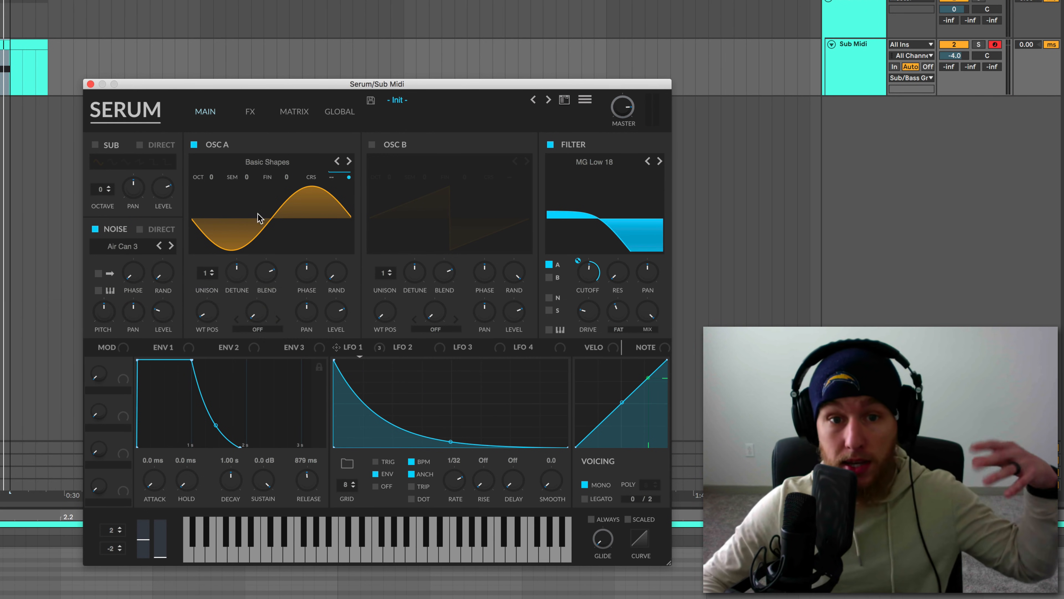
# Close the Serum window, enable EQ Eight's band 8 high cut, and cut band 3 by 15 dB at 400 Hz with a Q of 0.27.
pyautogui.click(249, 112)
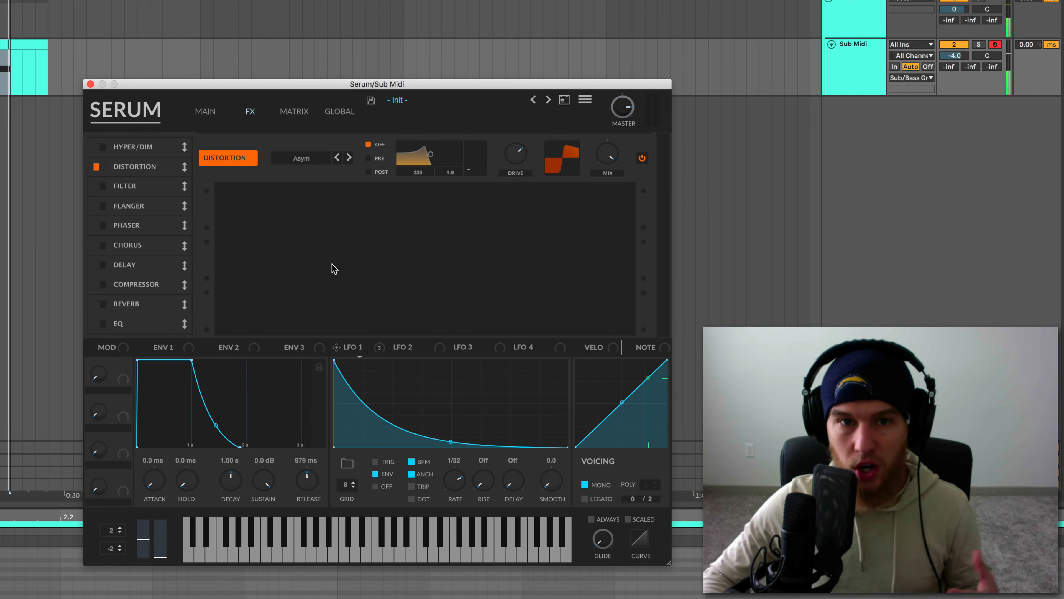
pyautogui.click(90, 84)
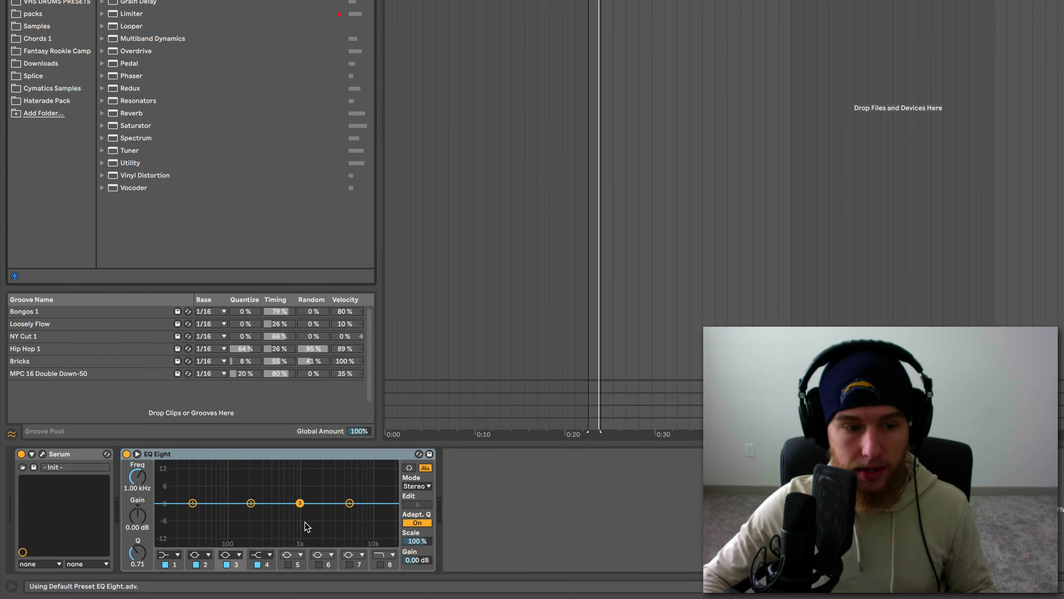
pyautogui.click(380, 564)
pyautogui.moveTo(143, 487); pyautogui.dragTo(143, 507)
pyautogui.moveTo(299, 503); pyautogui.dragTo(294, 539)
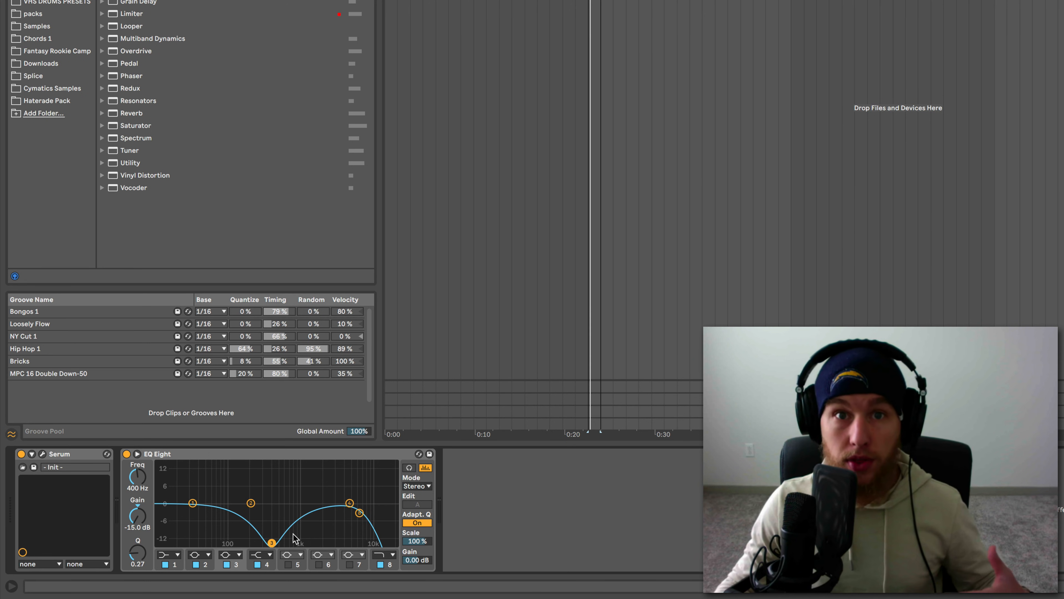
pyautogui.press('space')
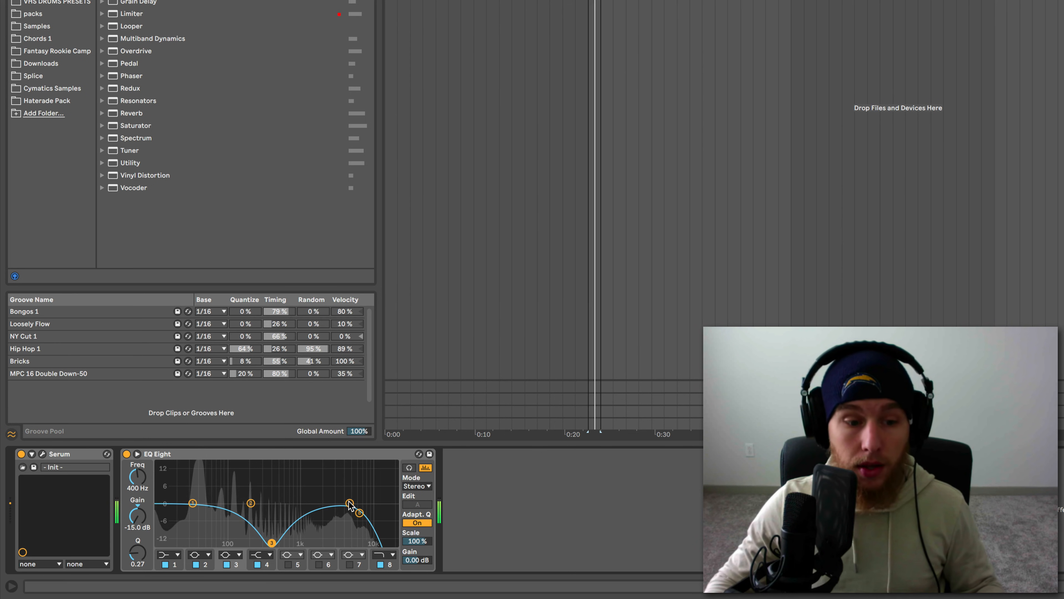
pyautogui.press('space')
# Raise EQ band 4 by 3.6 dB at 4.54 kHz, dip band 2 by 10.5 dB at 2.55 kHz, and audition the result.
pyautogui.moveTo(350, 503); pyautogui.dragTo(346, 494)
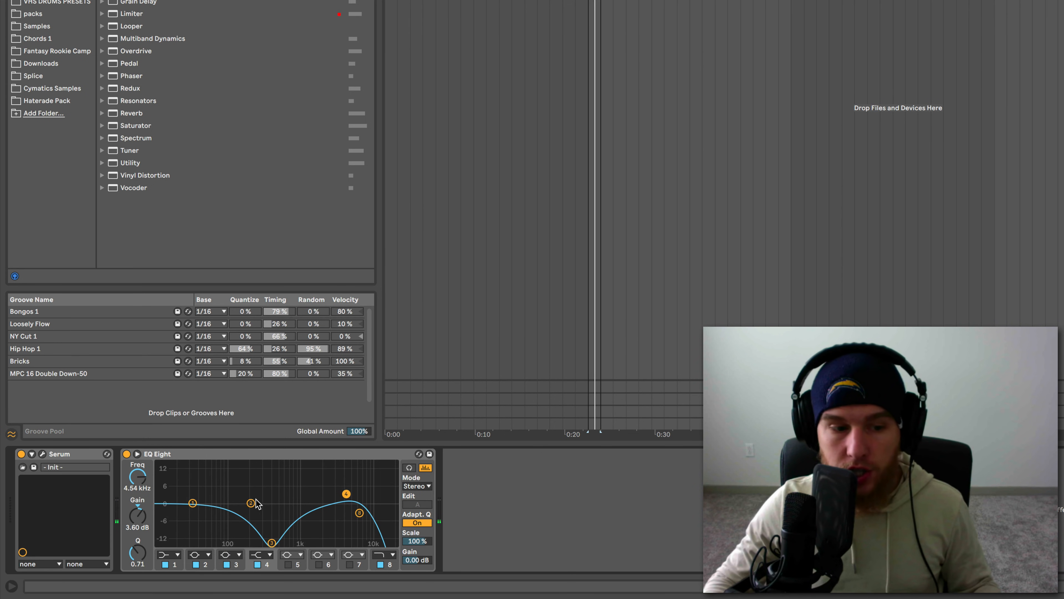
pyautogui.moveTo(250, 503); pyautogui.dragTo(328, 530)
pyautogui.press('space')
pyautogui.press('space')
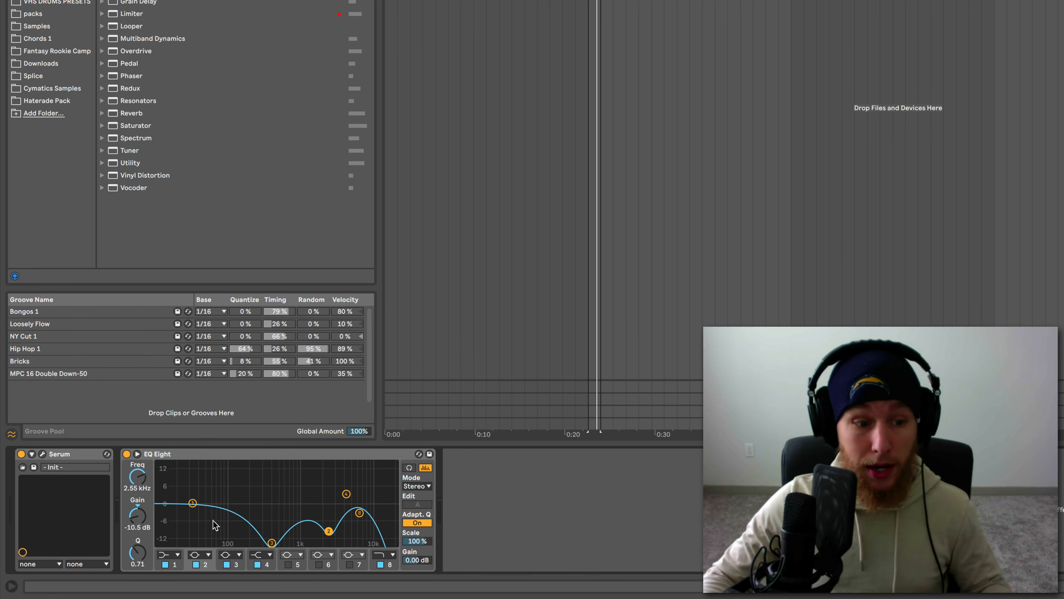
# Expand the EQ Eight display and enable band 5 with a slight narrow boost at about 46 Hz.
pyautogui.click(137, 454)
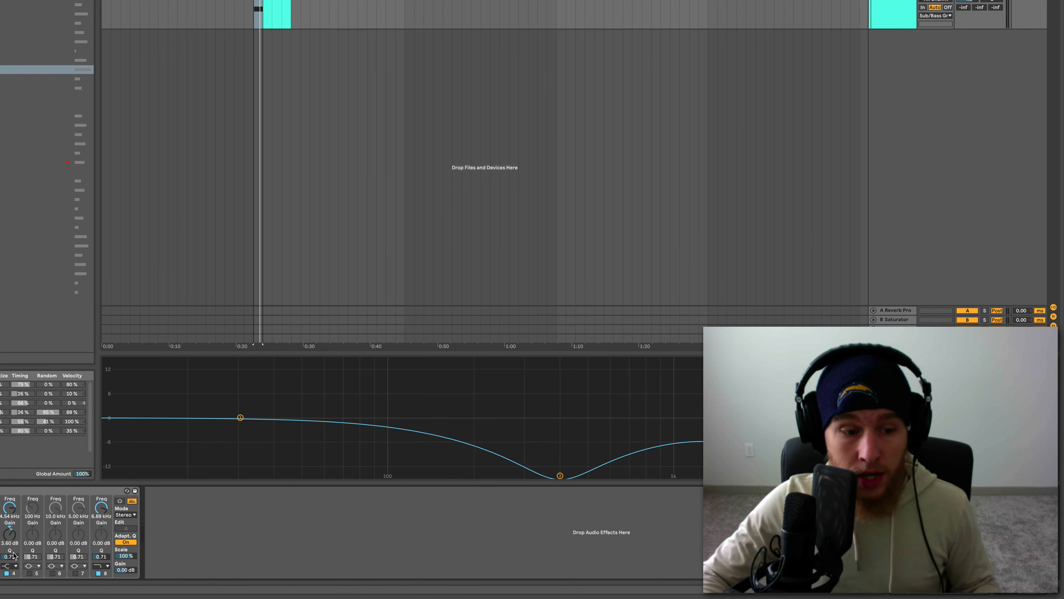
pyautogui.click(29, 572)
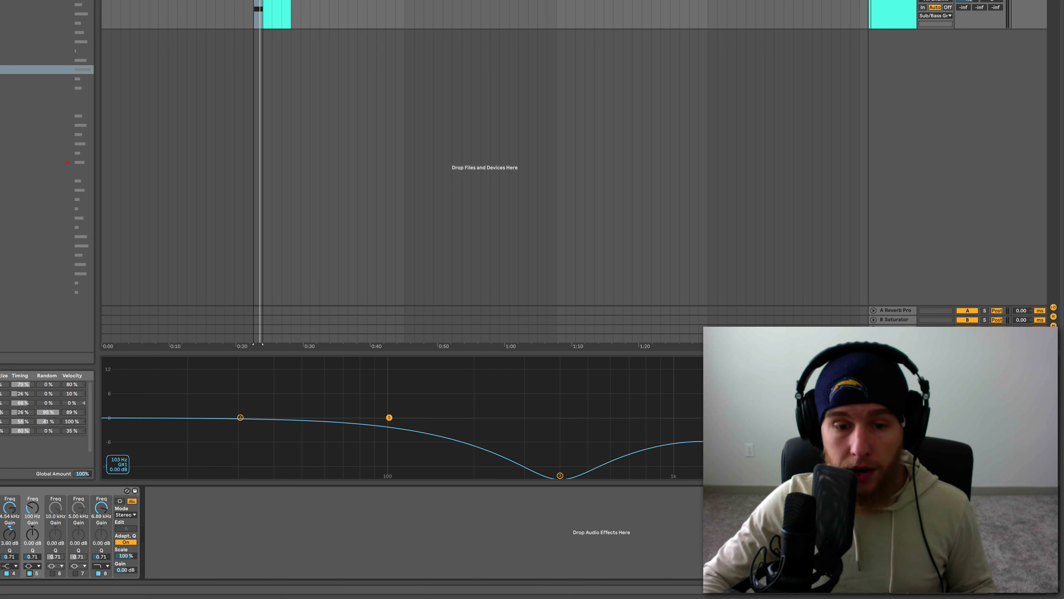
pyautogui.moveTo(389, 418); pyautogui.dragTo(293, 412)
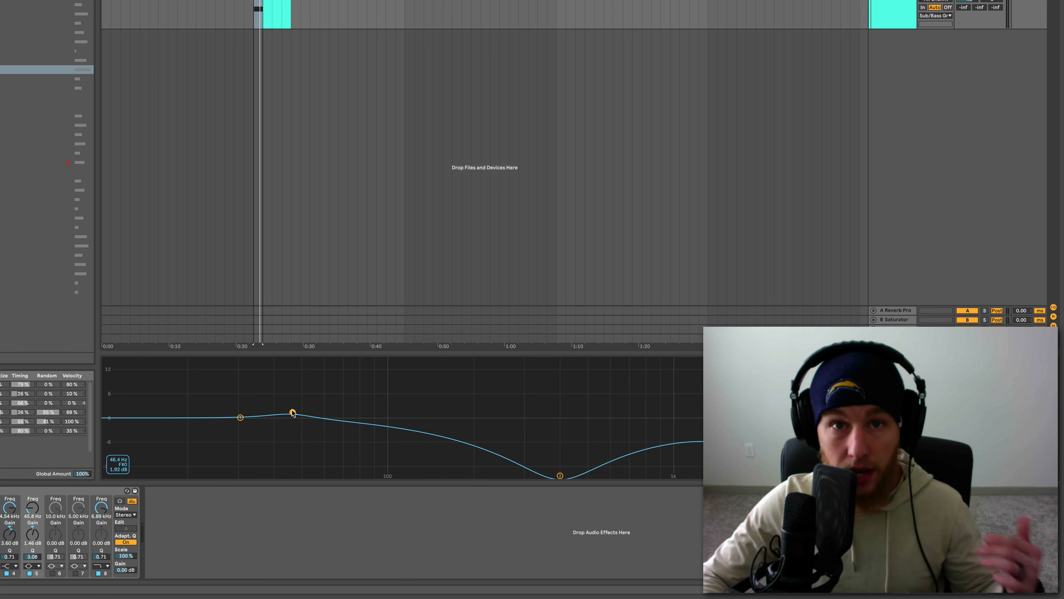
pyautogui.press('space')
# Turn EQ band 5 into a narrow cut at 121 Hz, switching the band off and on during playback to compare.
pyautogui.moveTo(292, 412); pyautogui.dragTo(407, 449)
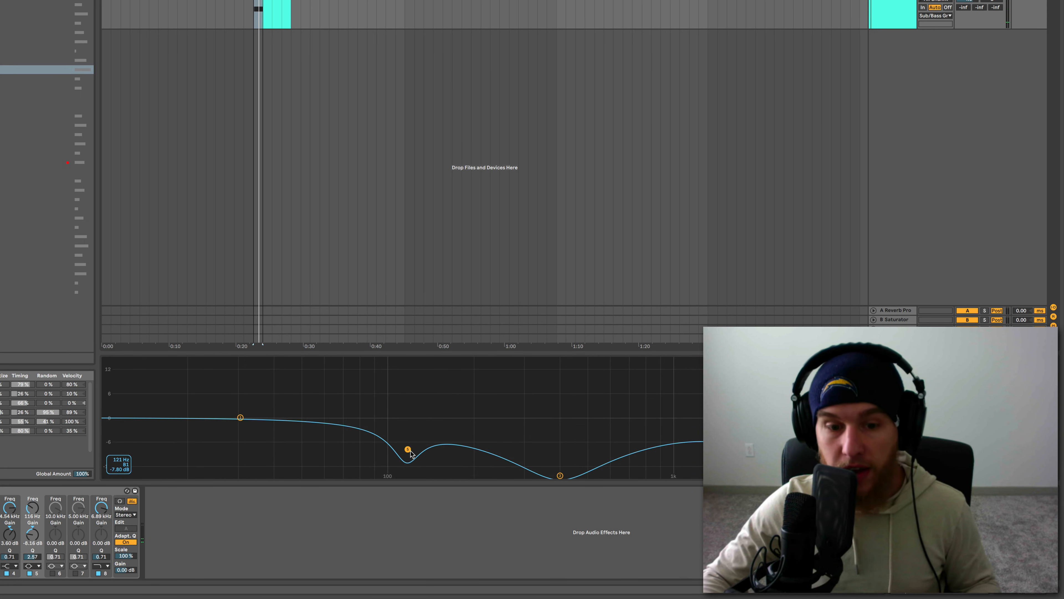
pyautogui.click(30, 573)
pyautogui.click(30, 573)
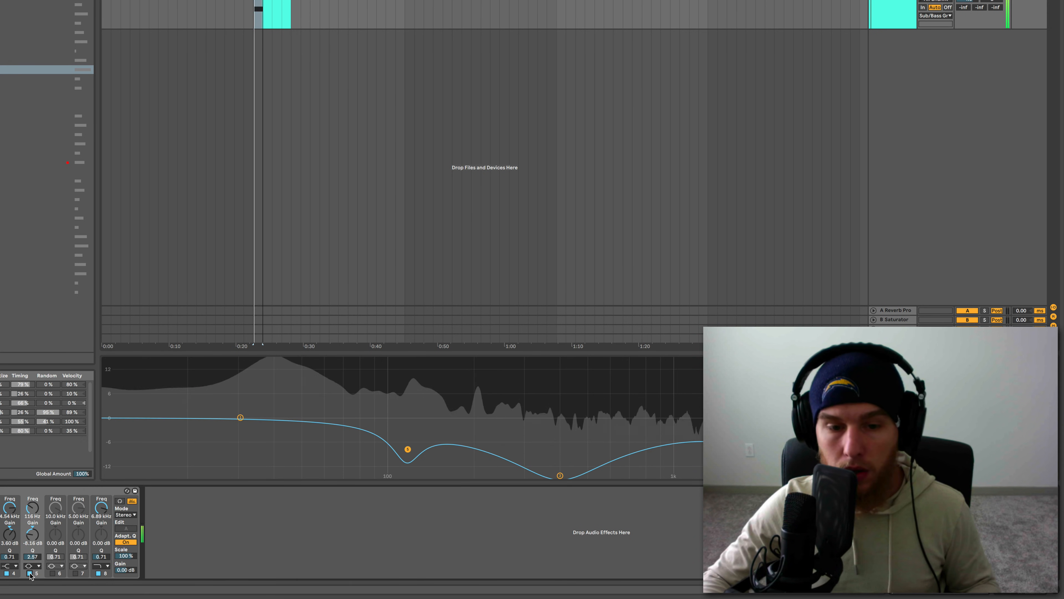
pyautogui.moveTo(407, 449); pyautogui.dragTo(412, 451)
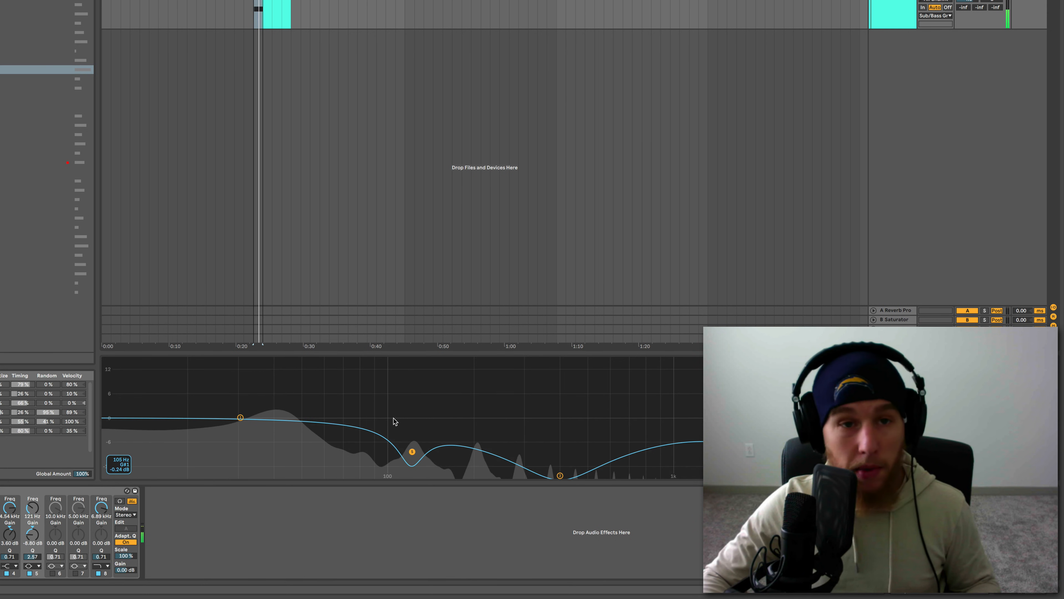